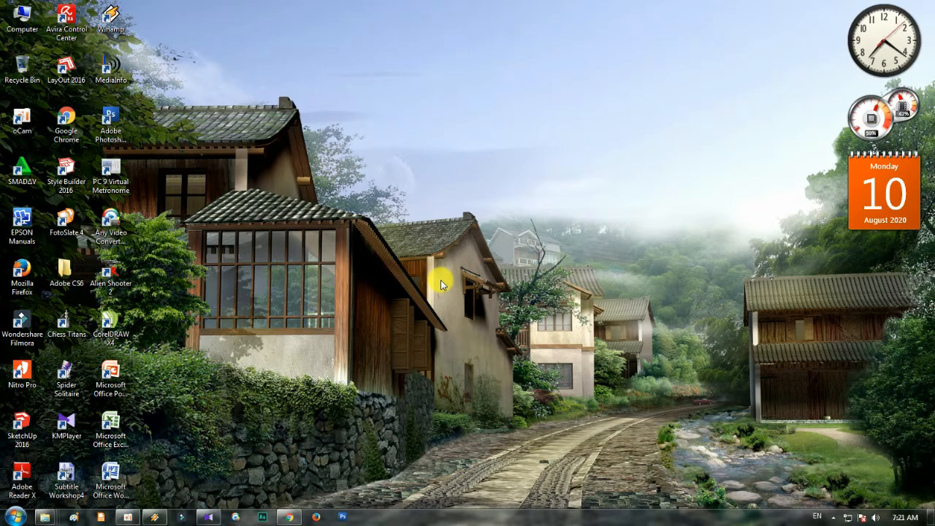
- Open Microsoft Office Excel 2007 with a blank workbook
{"action": "right_click", "coordinate": [120, 427]}
{"action": "left_click", "coordinate": [168, 221]}
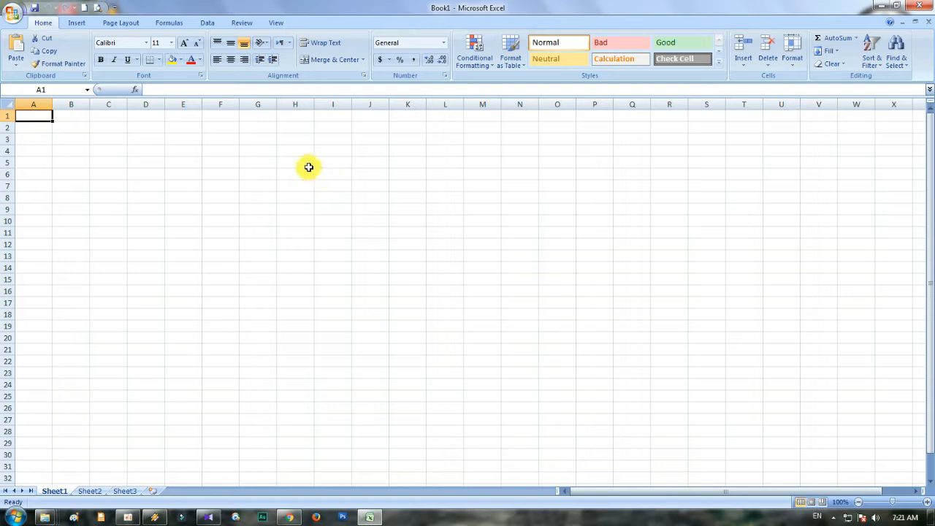
{"action": "left_click", "coordinate": [184, 149]}
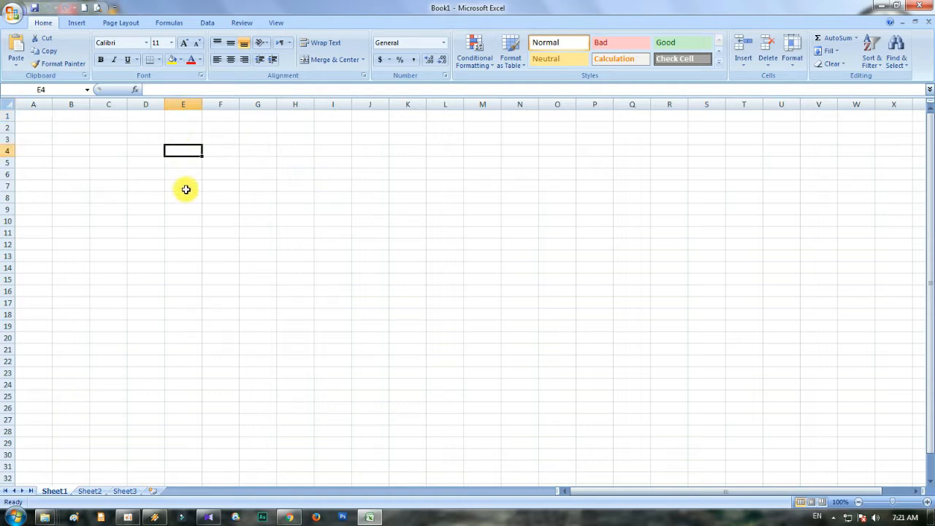
{"action": "left_click", "coordinate": [183, 187]}
{"action": "left_click", "coordinate": [255, 189]}
{"action": "left_click", "coordinate": [267, 232]}
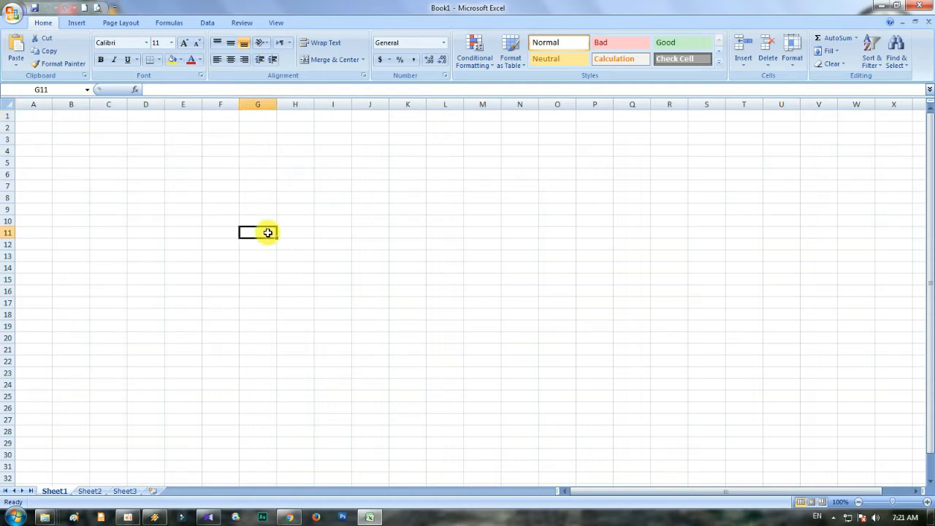
{"action": "left_click", "coordinate": [296, 208]}
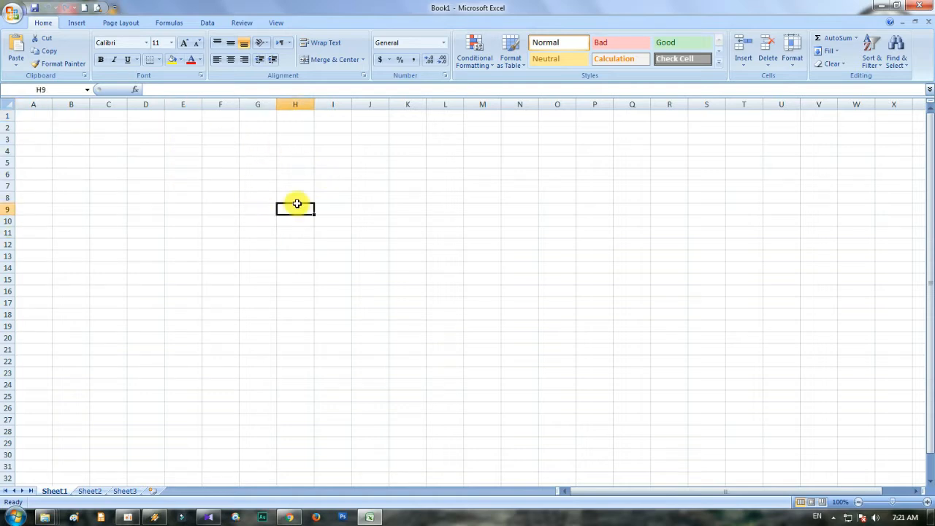
- Enter the title DAFTAR NILAI SEMESTER GANJIL in cell A1
{"action": "left_click", "coordinate": [41, 117]}
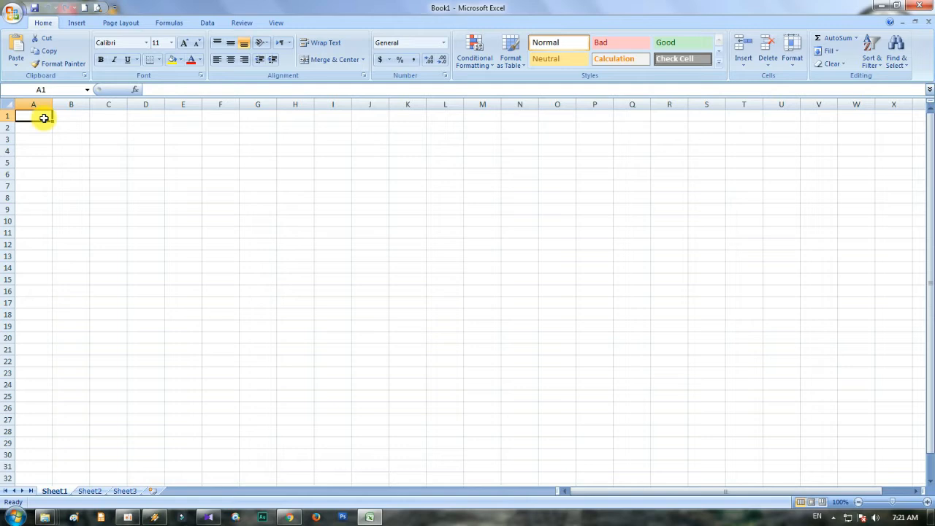
{"action": "type", "text": "DAFT"}
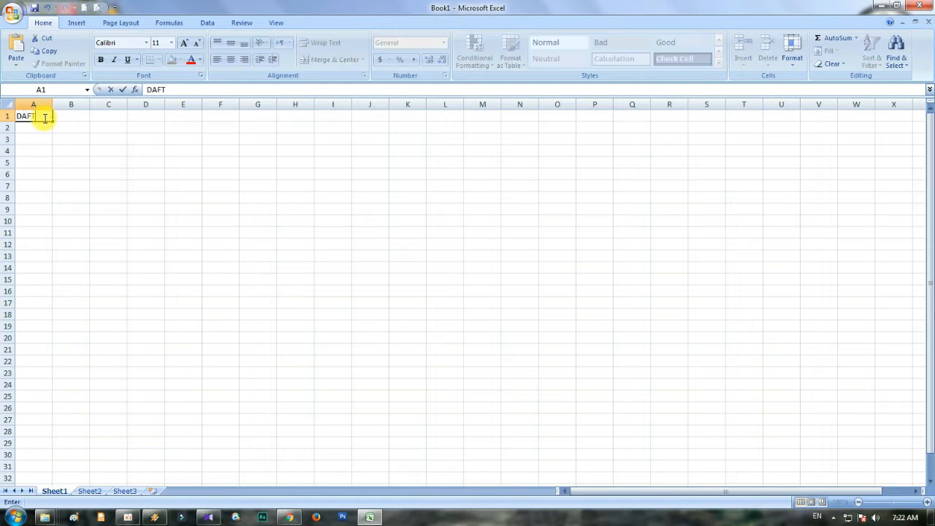
{"action": "type", "text": "AR NILAI SEM"}
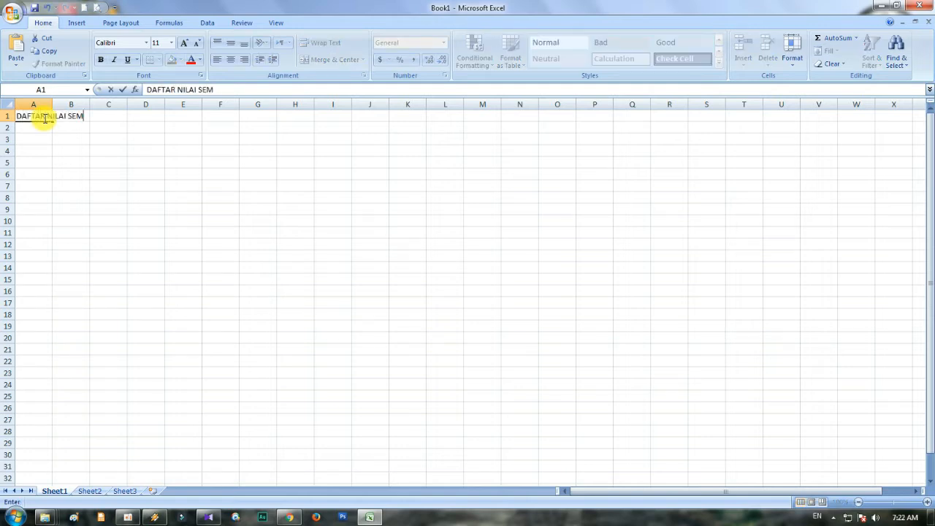
{"action": "type", "text": "SESTER GANJIL"}
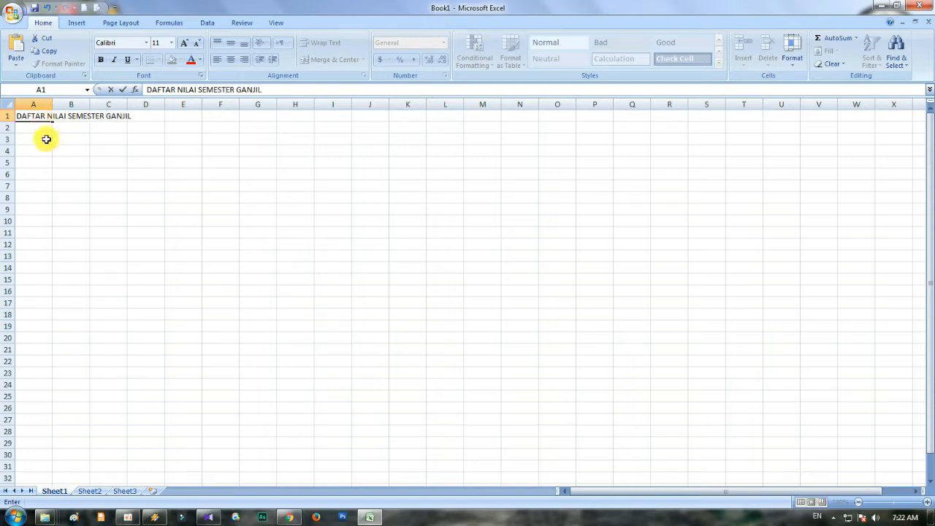
- Enter the column headings NO, NAMA SISWA, NIS and NILAI in cells A3 to D3
{"action": "left_click", "coordinate": [46, 139]}
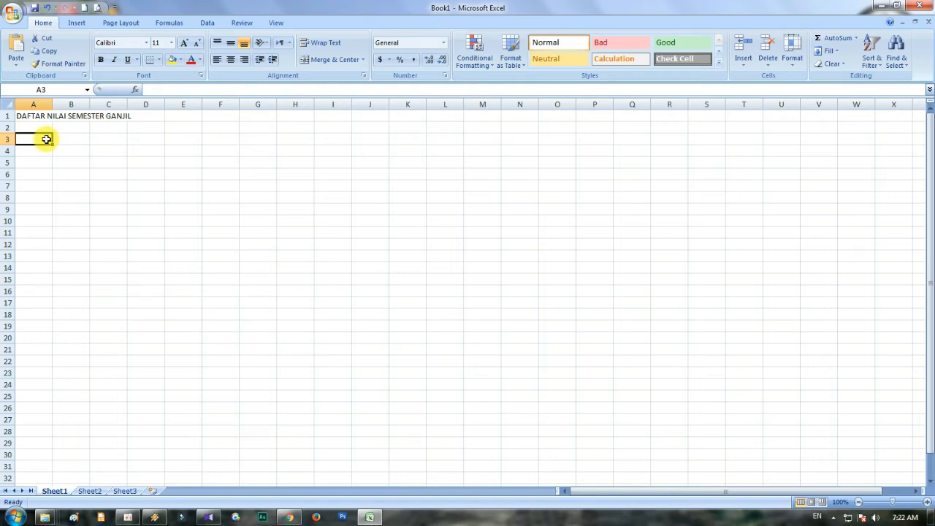
{"action": "type", "text": "NO"}
{"action": "key", "text": "Tab"}
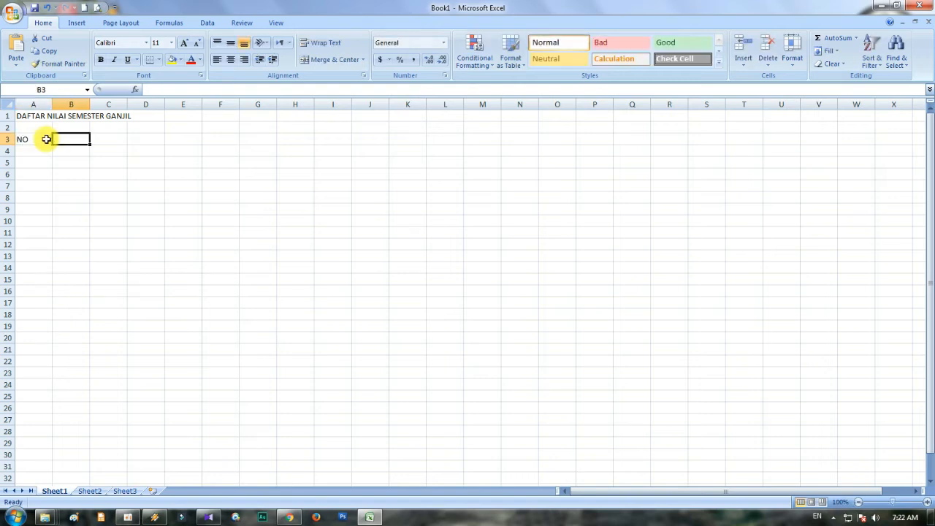
{"action": "type", "text": "NAMA SISWA"}
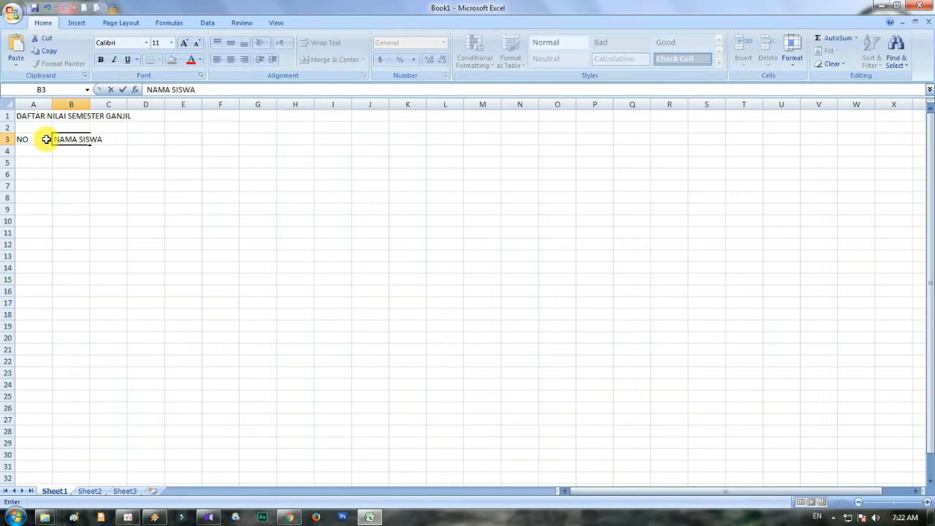
{"action": "key", "text": "Tab"}
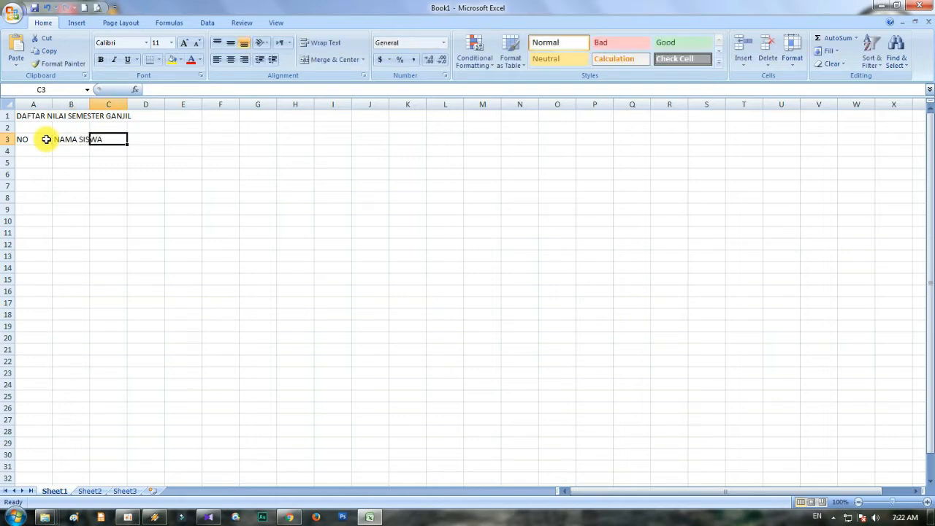
{"action": "type", "text": "NIS"}
{"action": "key", "text": "Tab"}
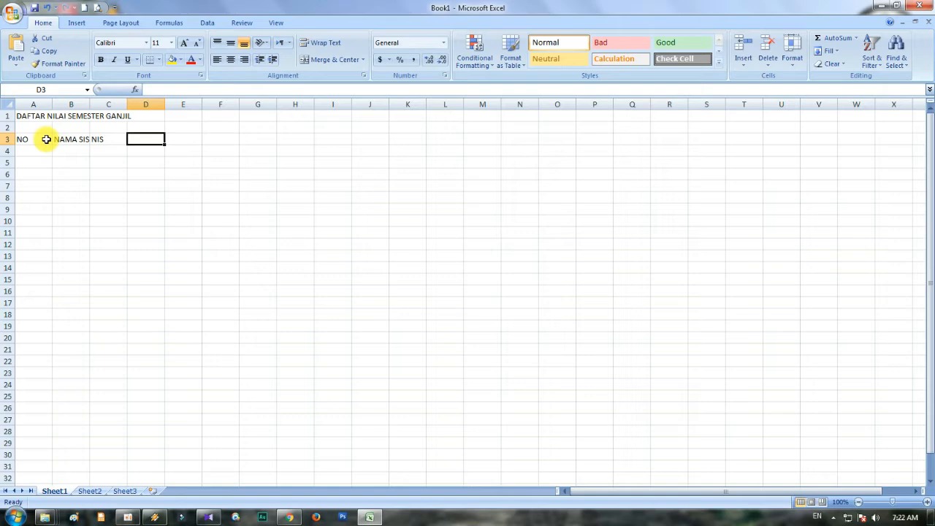
{"action": "type", "text": "NILAI"}
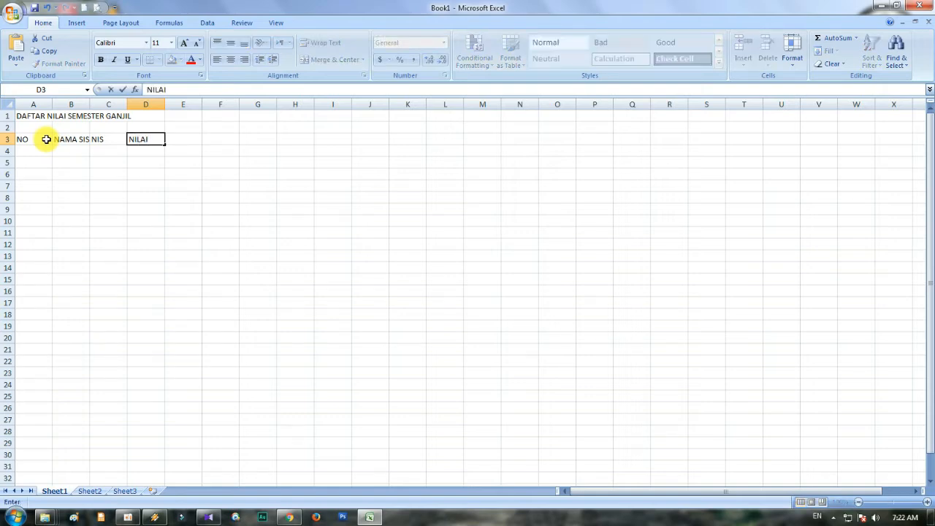
{"action": "key", "text": "Return"}
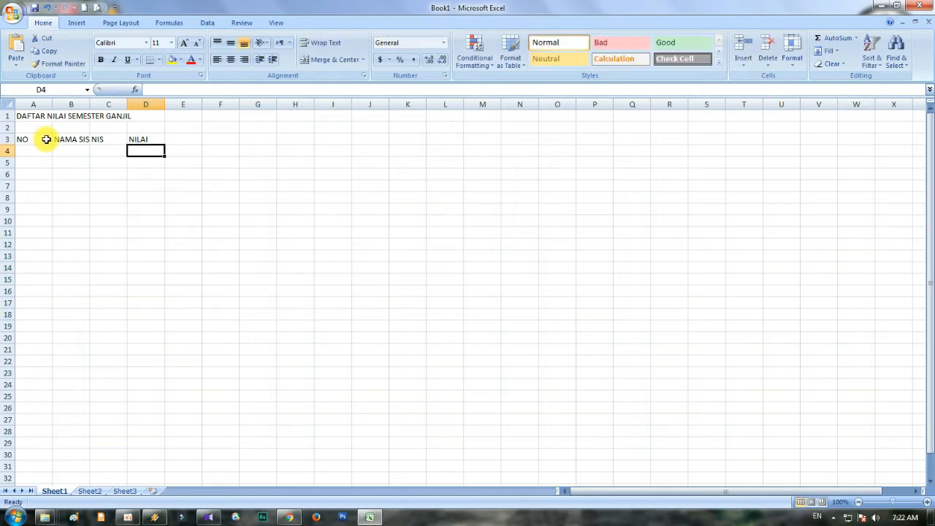
- Enter the grade subheadings UH 1, UH 2, UH 3, MID and SMTR in cells D4 to H4
{"action": "type", "text": "UH 1"}
{"action": "key", "text": "Tab"}
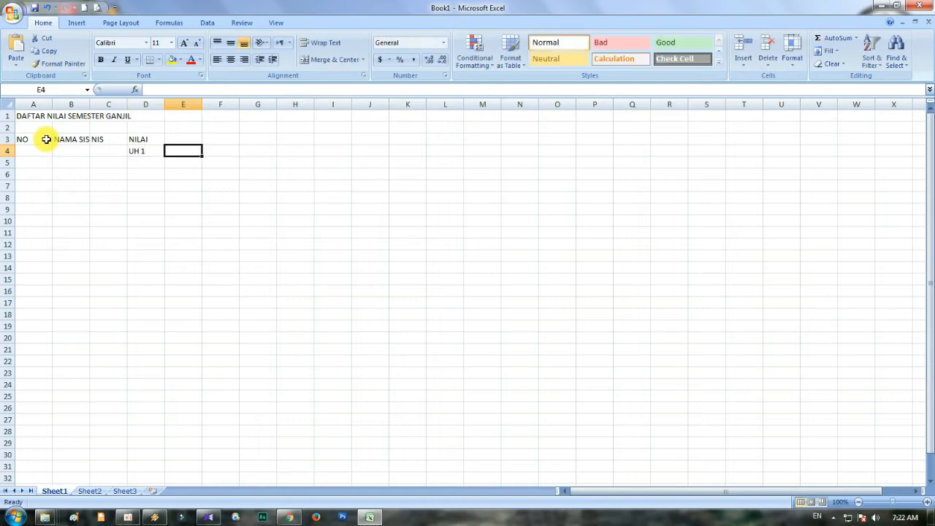
{"action": "type", "text": "UH 2"}
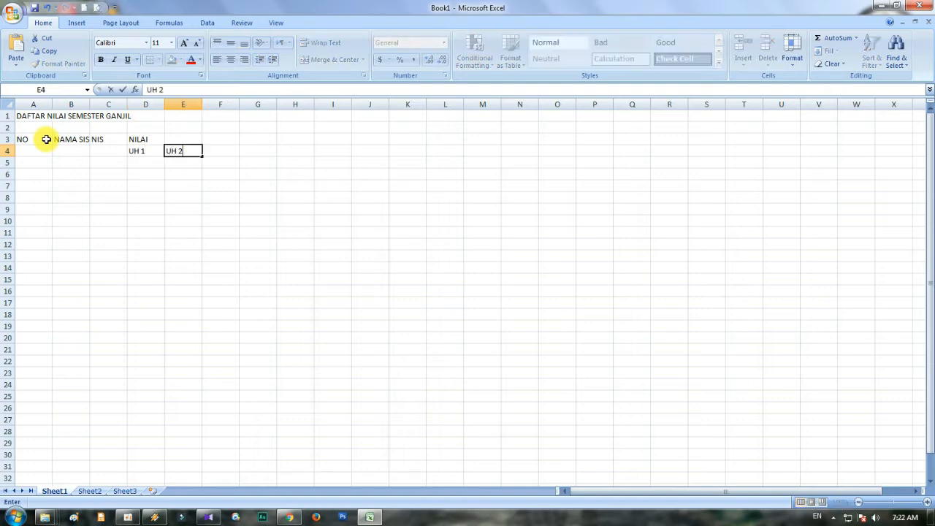
{"action": "key", "text": "Tab"}
{"action": "type", "text": "UH 3"}
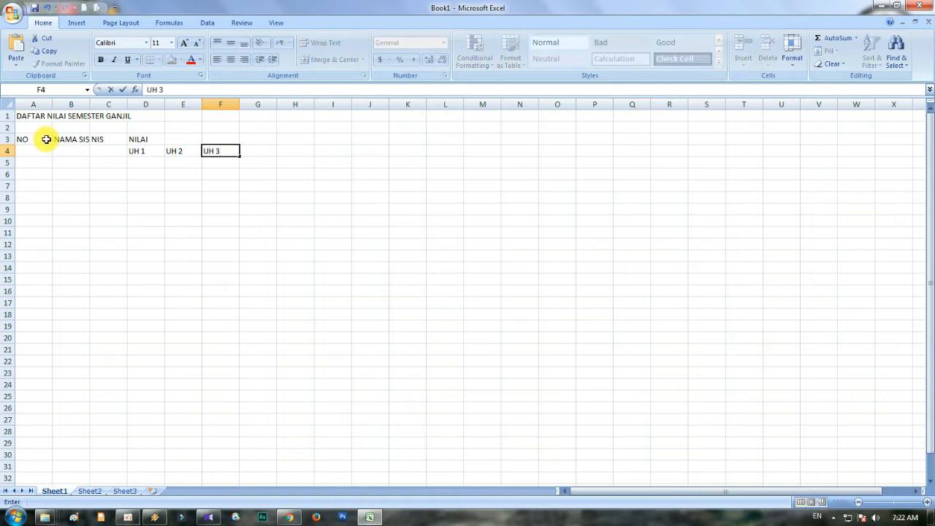
{"action": "key", "text": "Tab"}
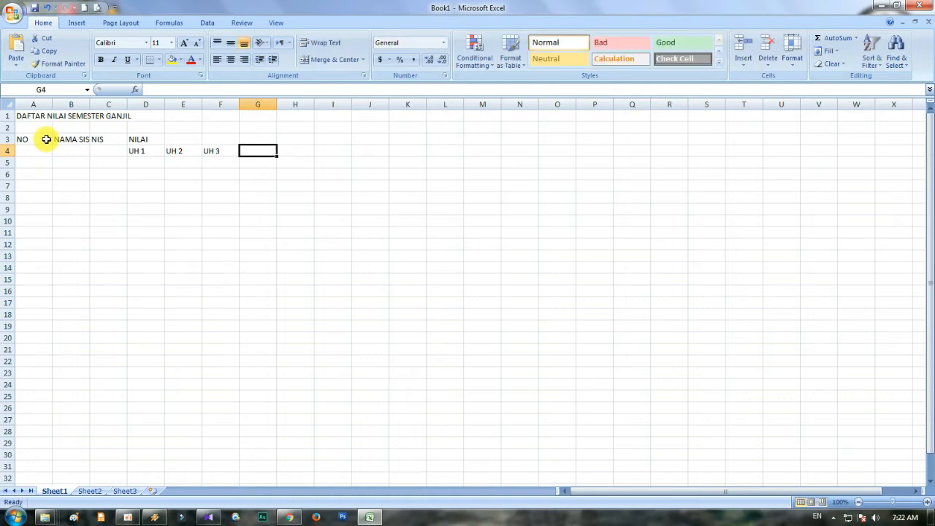
{"action": "type", "text": "S"}
{"action": "key", "text": "BackSpace"}
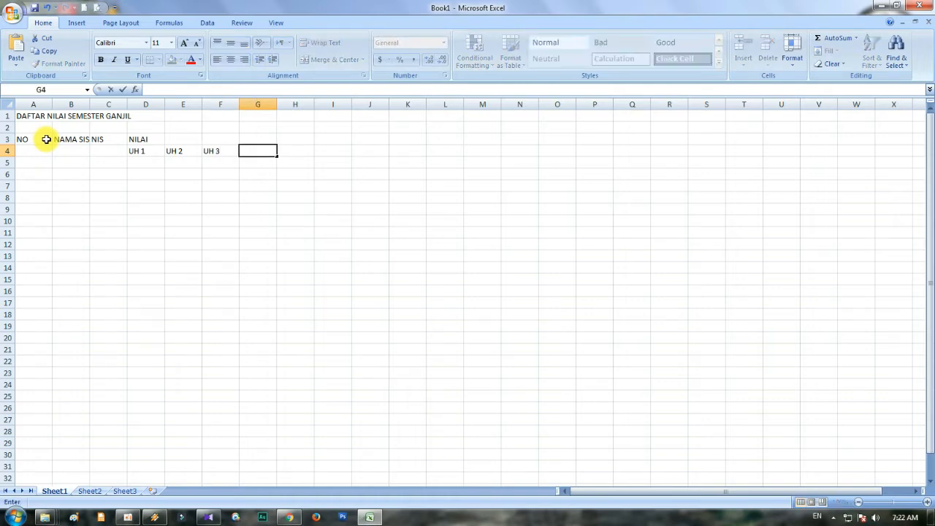
{"action": "type", "text": "MID"}
{"action": "key", "text": "Tab"}
{"action": "type", "text": "S"}
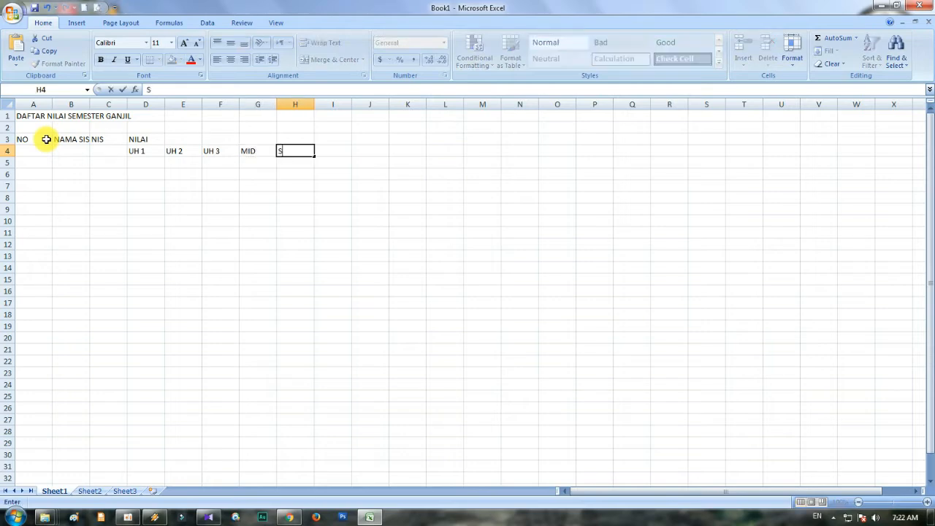
{"action": "type", "text": "MTR"}
{"action": "left_click", "coordinate": [119, 164]}
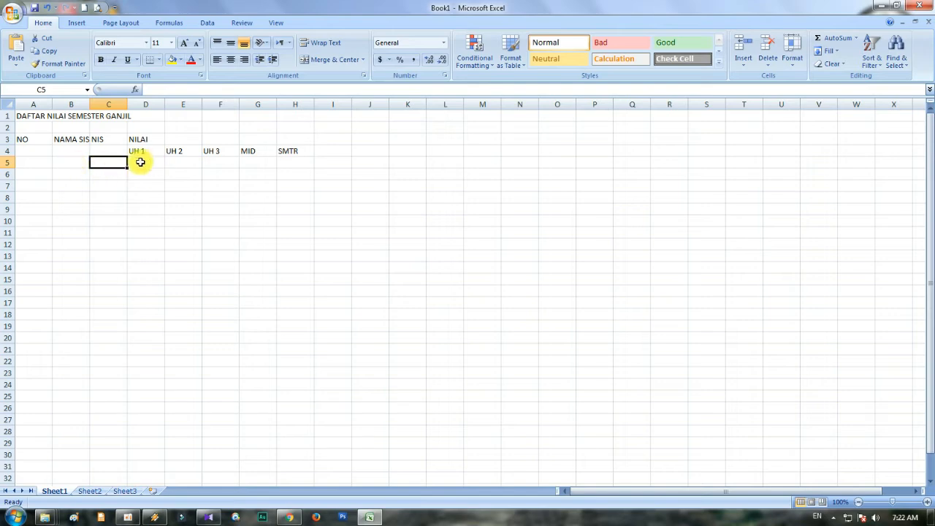
{"action": "left_click", "coordinate": [22, 139]}
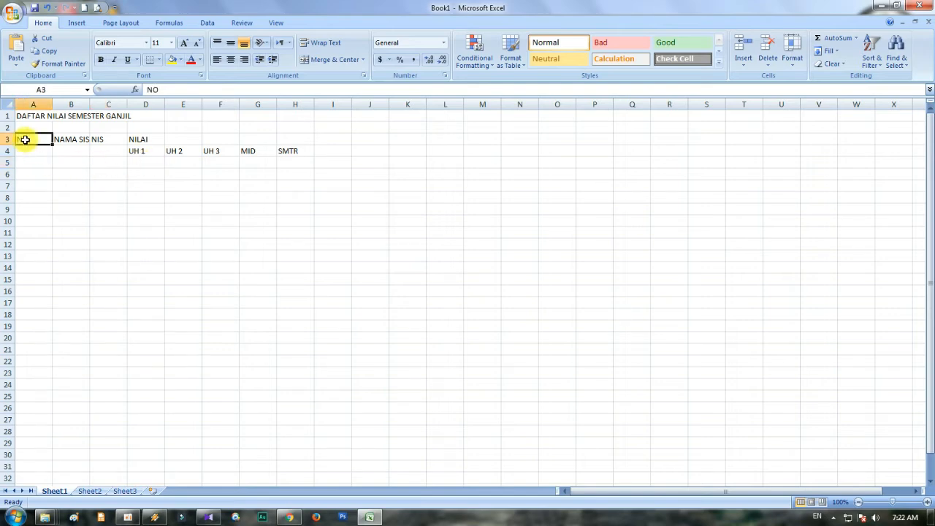
{"action": "left_click", "coordinate": [39, 105]}
{"action": "left_click", "coordinate": [38, 143]}
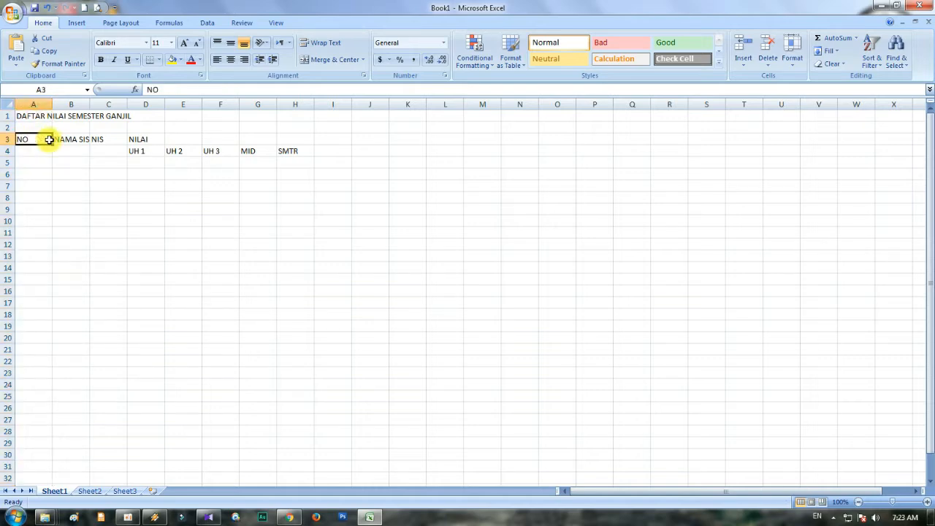
{"action": "left_click", "coordinate": [71, 140]}
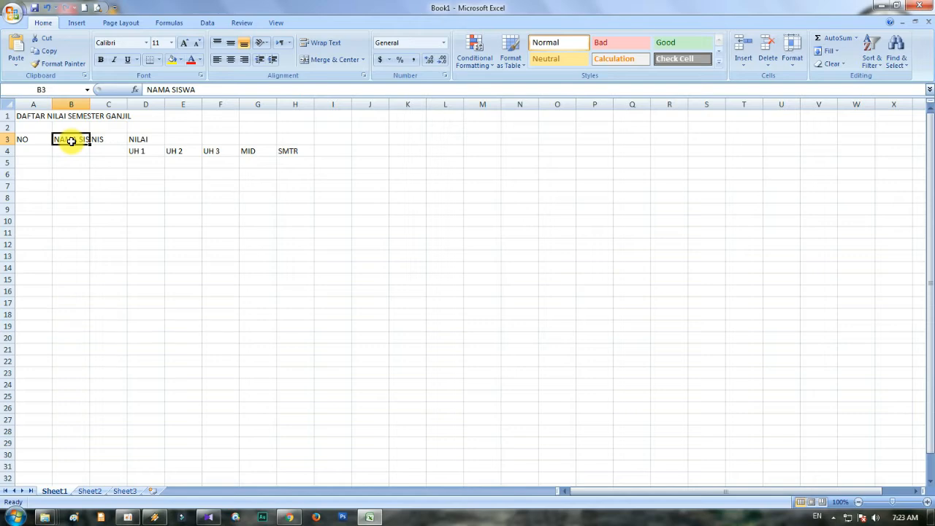
{"action": "left_click", "coordinate": [148, 151]}
{"action": "left_click", "coordinate": [181, 148]}
{"action": "left_click", "coordinate": [211, 148]}
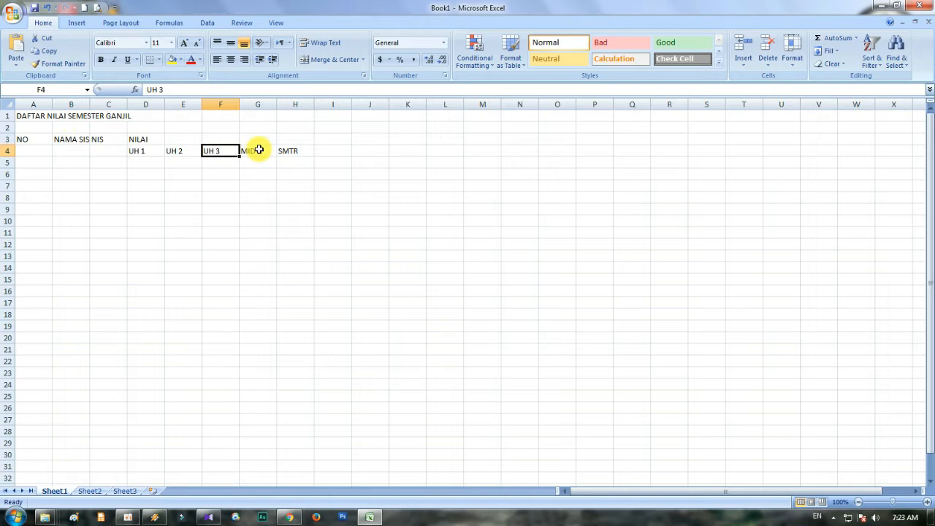
{"action": "left_click", "coordinate": [142, 150]}
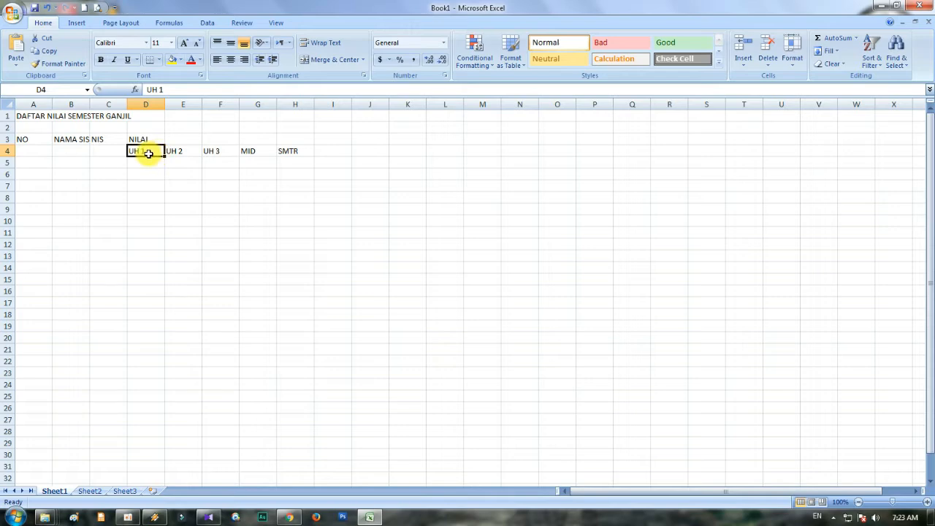
{"action": "left_click", "coordinate": [151, 170]}
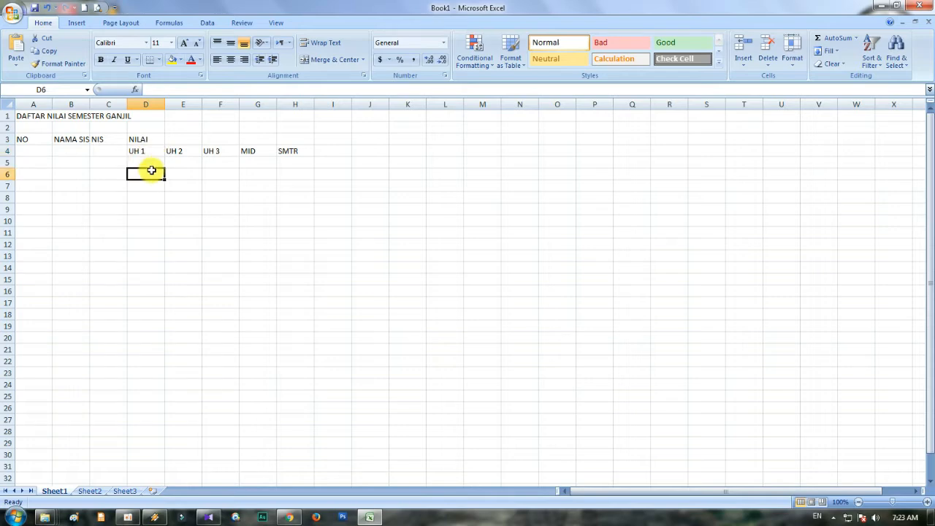
{"action": "left_click", "coordinate": [39, 105]}
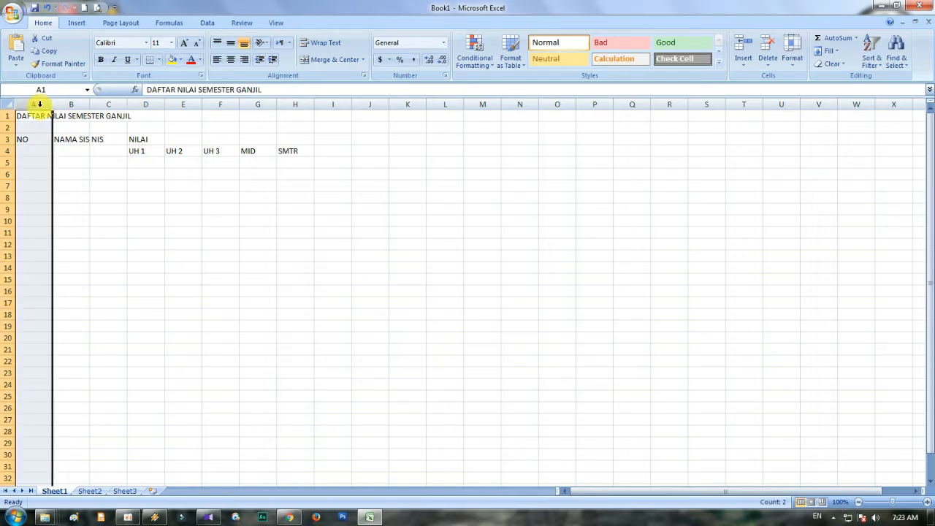
{"action": "left_click", "coordinate": [93, 151]}
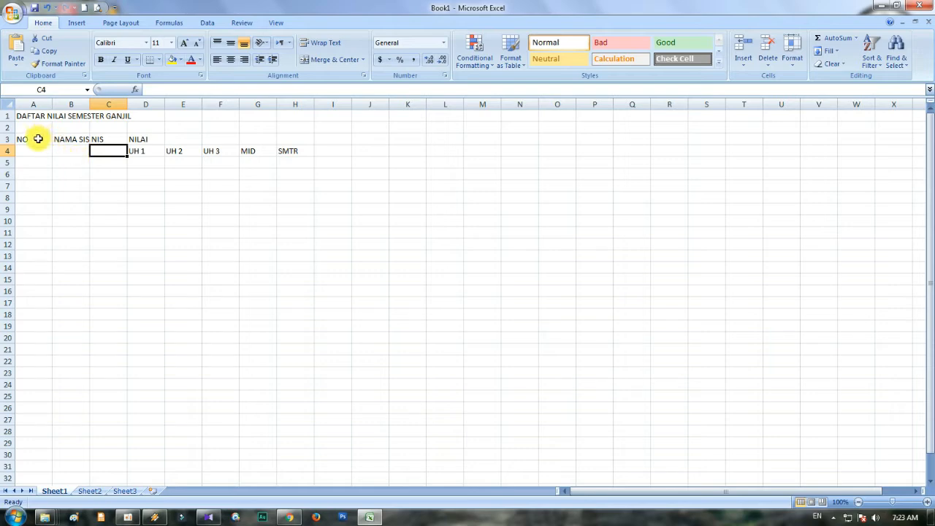
{"action": "left_click", "coordinate": [34, 100]}
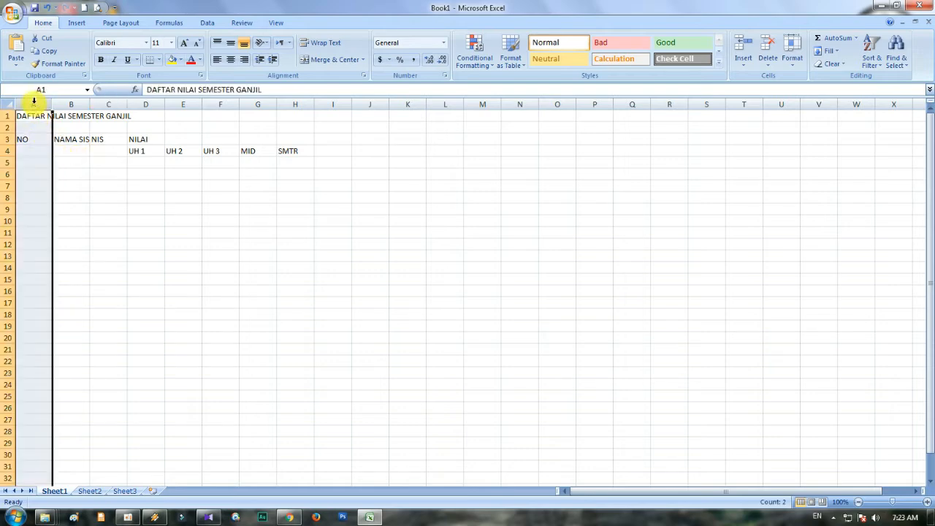
{"action": "left_click", "coordinate": [74, 100]}
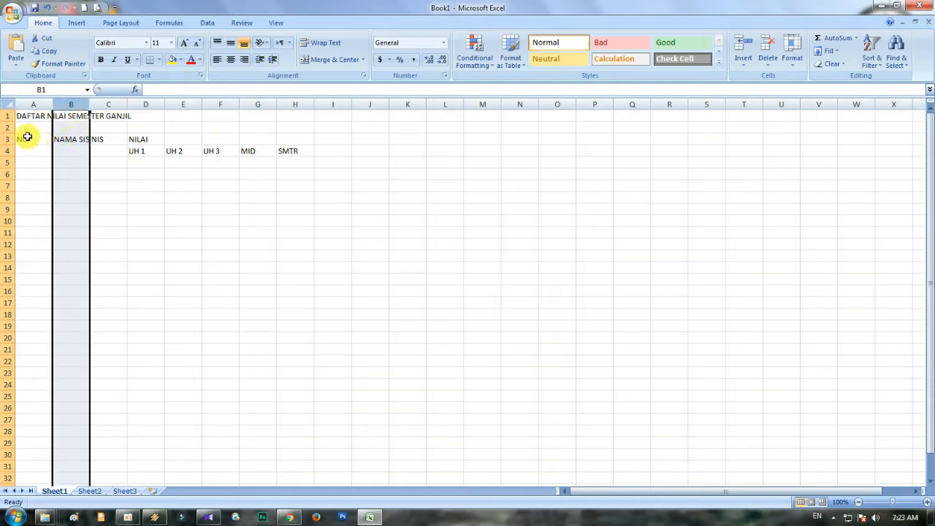
{"action": "left_click", "coordinate": [34, 105]}
{"action": "left_click", "coordinate": [34, 139]}
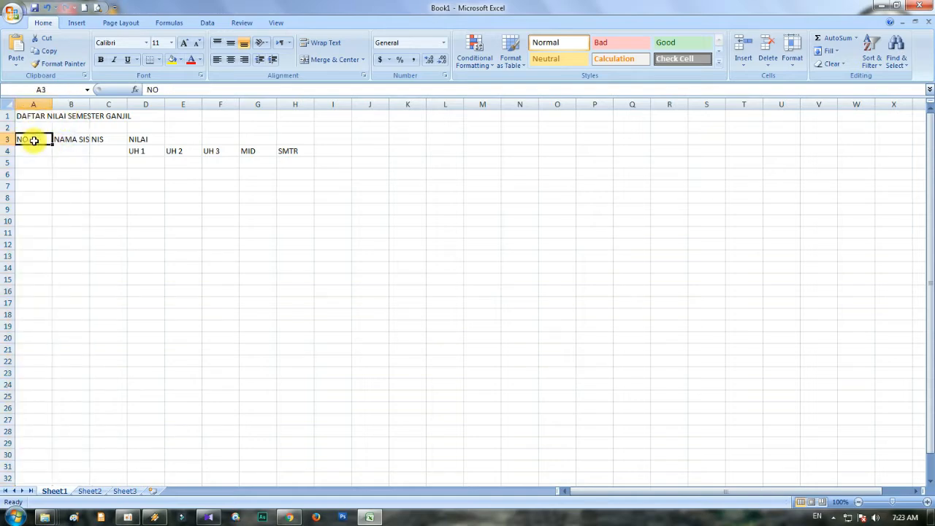
{"action": "left_click", "coordinate": [32, 104]}
{"action": "left_click", "coordinate": [32, 128]}
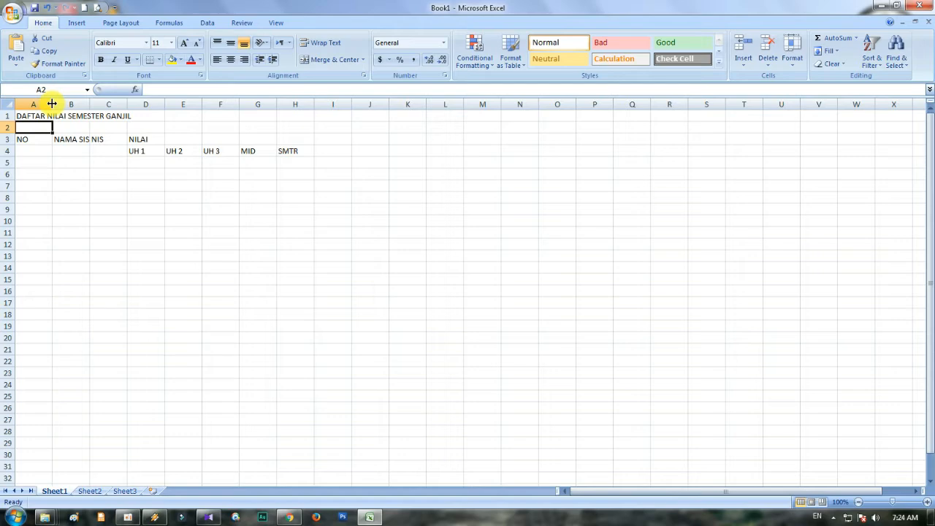
- Narrow column A to a width of about 3.57 to fit the NO heading
{"action": "left_click_drag", "start_coordinate": [51, 103], "coordinate": [31, 109]}
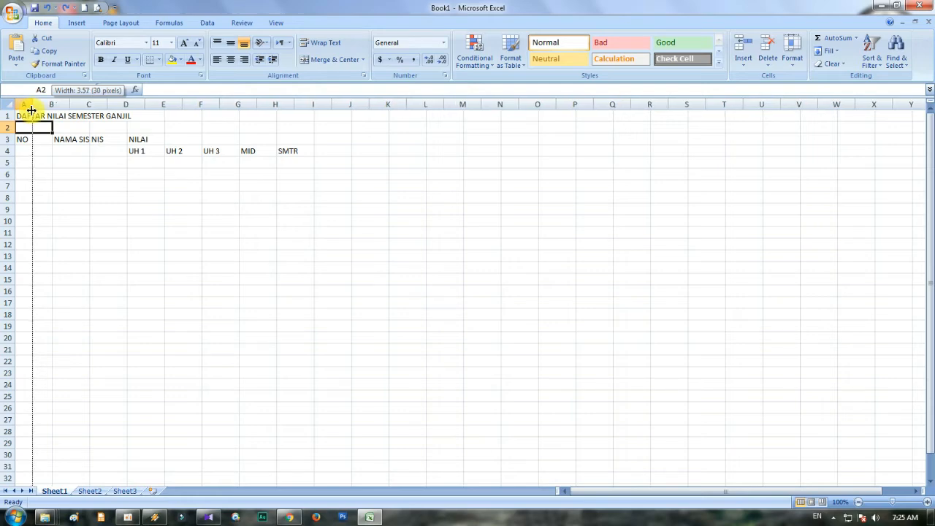
{"action": "left_click_drag", "start_coordinate": [31, 110], "coordinate": [31, 110]}
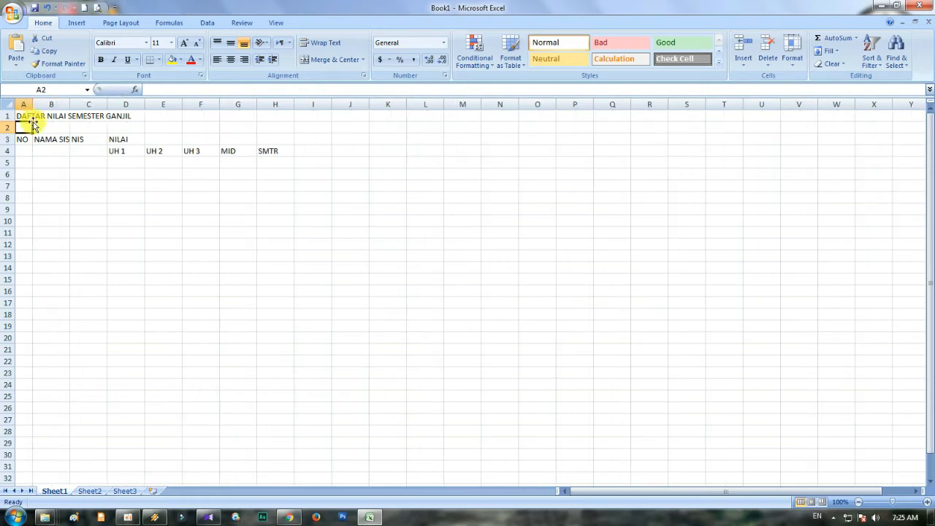
{"action": "left_click", "coordinate": [26, 105]}
{"action": "left_click", "coordinate": [24, 151]}
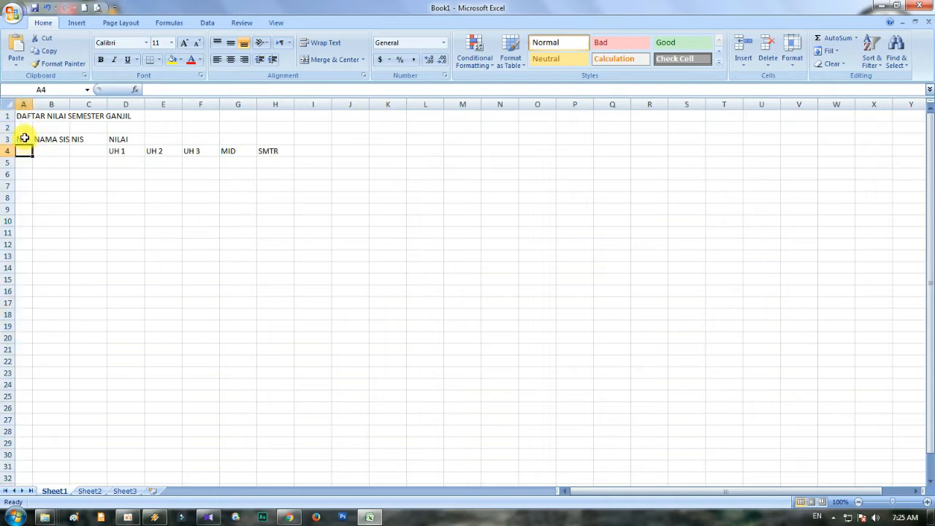
- Widen column B well beyond its NAMA SISWA heading to leave room for student names
{"action": "left_click", "coordinate": [45, 138]}
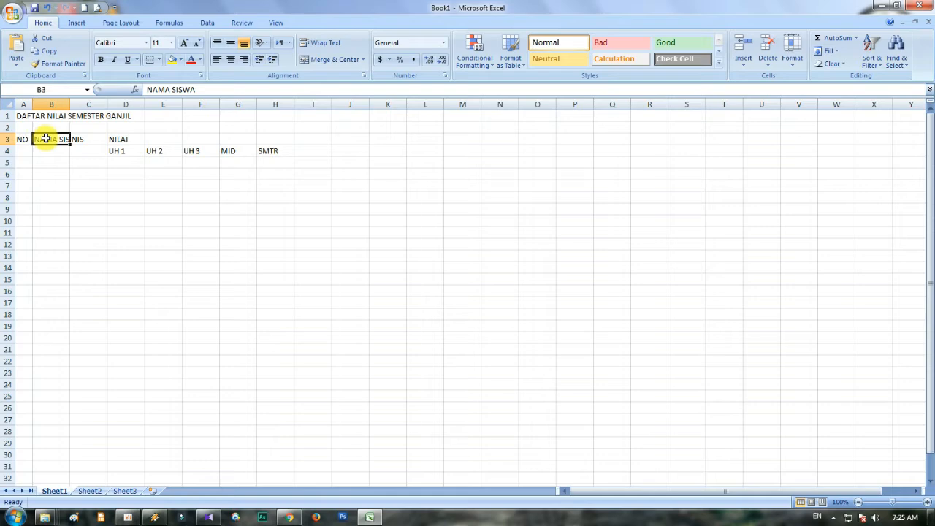
{"action": "left_click", "coordinate": [55, 103]}
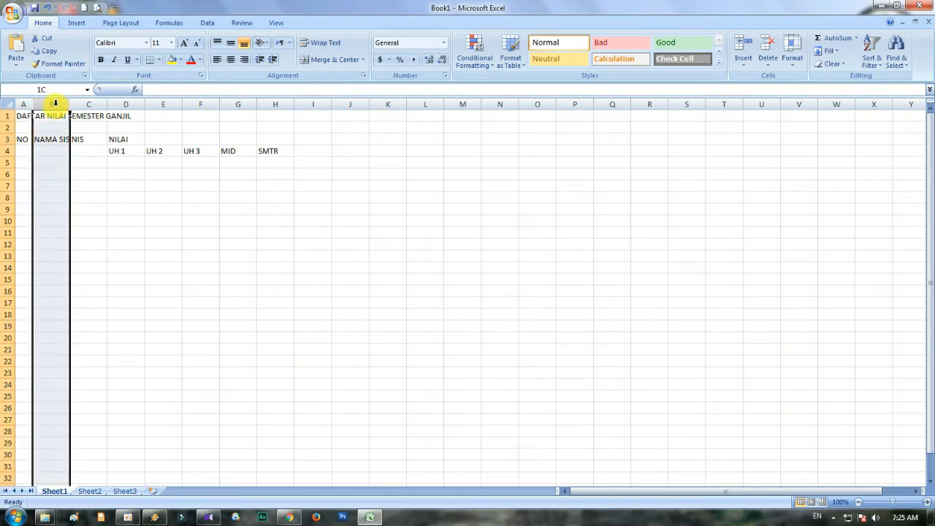
{"action": "left_click", "coordinate": [54, 138]}
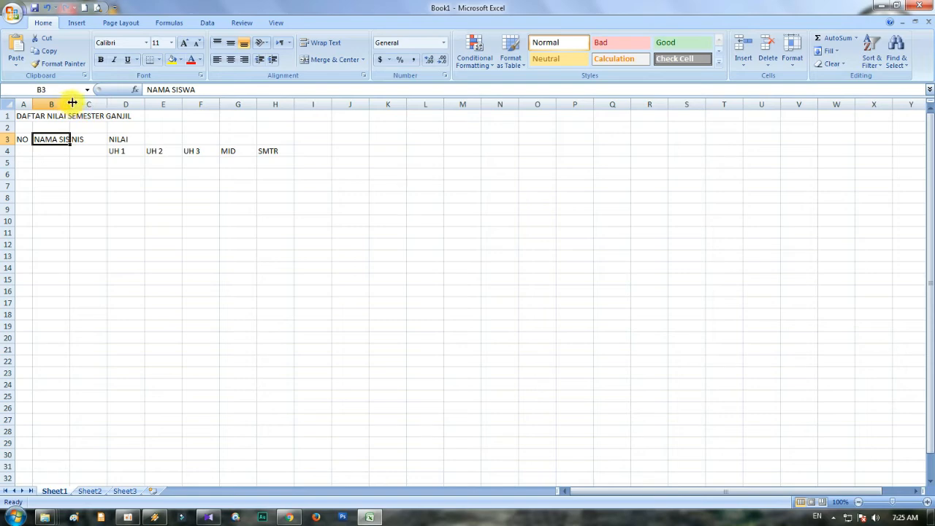
{"action": "left_click_drag", "start_coordinate": [69, 105], "coordinate": [69, 105]}
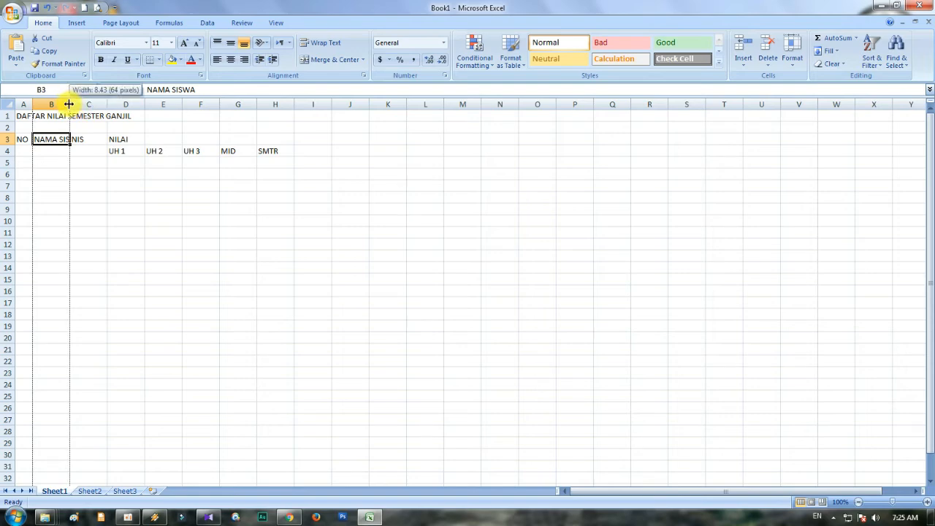
{"action": "left_click_drag", "start_coordinate": [69, 104], "coordinate": [149, 104]}
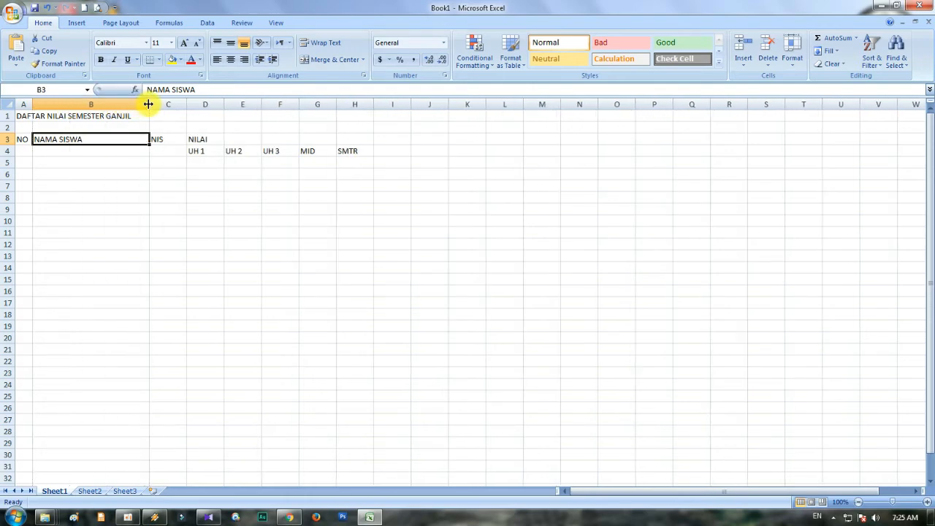
{"action": "left_click", "coordinate": [59, 153]}
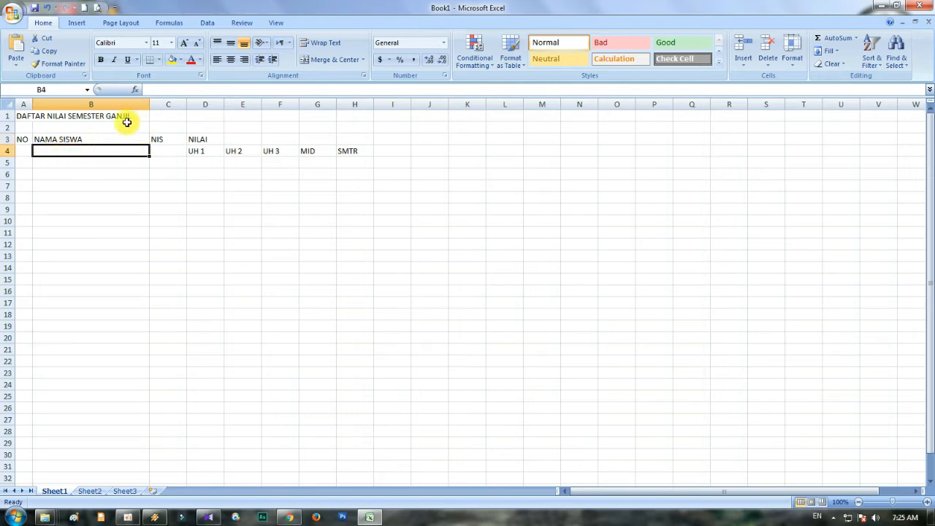
{"action": "left_click_drag", "start_coordinate": [149, 104], "coordinate": [162, 104]}
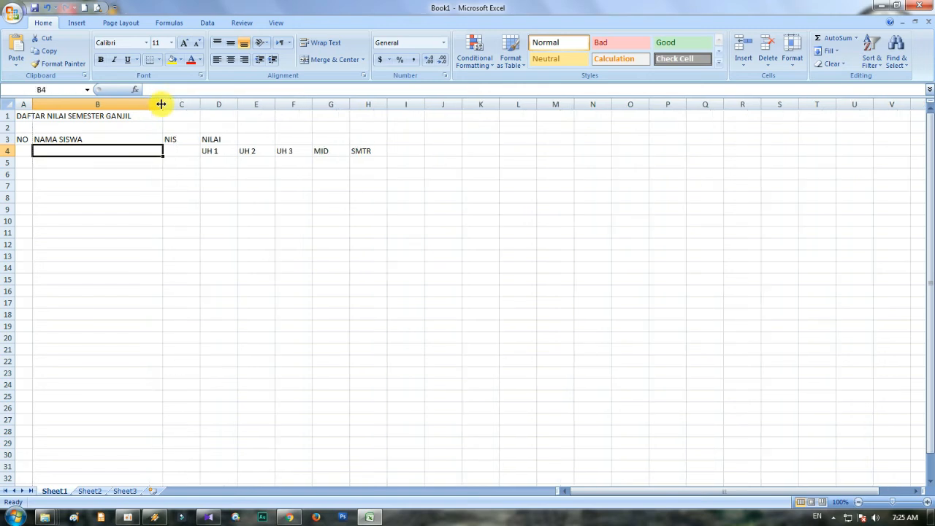
{"action": "left_click", "coordinate": [108, 182]}
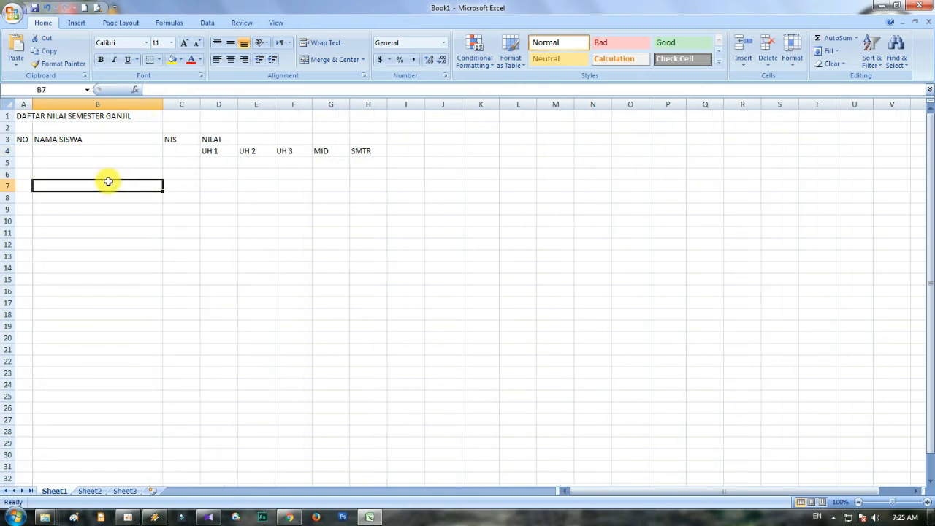
{"action": "left_click", "coordinate": [181, 140]}
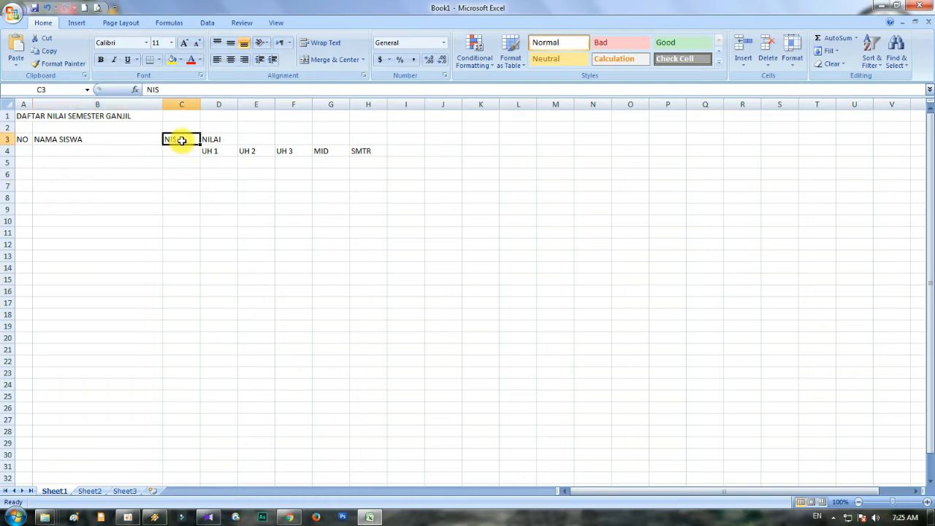
{"action": "left_click", "coordinate": [183, 149]}
{"action": "left_click", "coordinate": [184, 139]}
{"action": "left_click", "coordinate": [186, 149]}
{"action": "left_click", "coordinate": [185, 139]}
{"action": "left_click", "coordinate": [182, 150]}
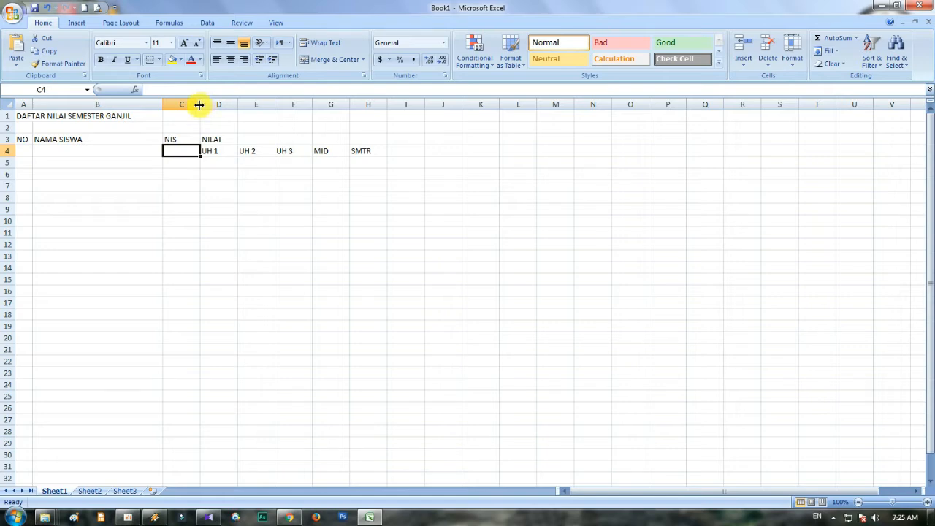
{"action": "left_click", "coordinate": [231, 152]}
{"action": "left_click_drag", "start_coordinate": [231, 151], "coordinate": [298, 146]}
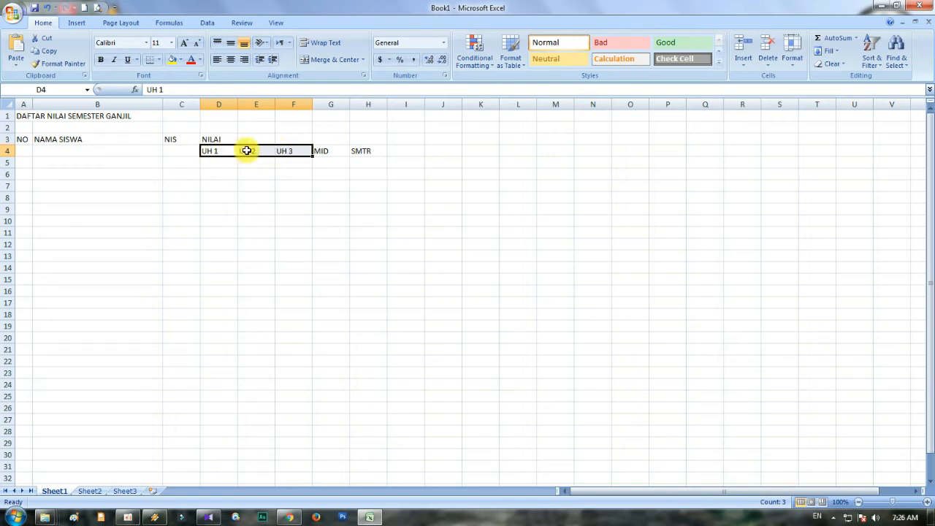
{"action": "left_click", "coordinate": [336, 154]}
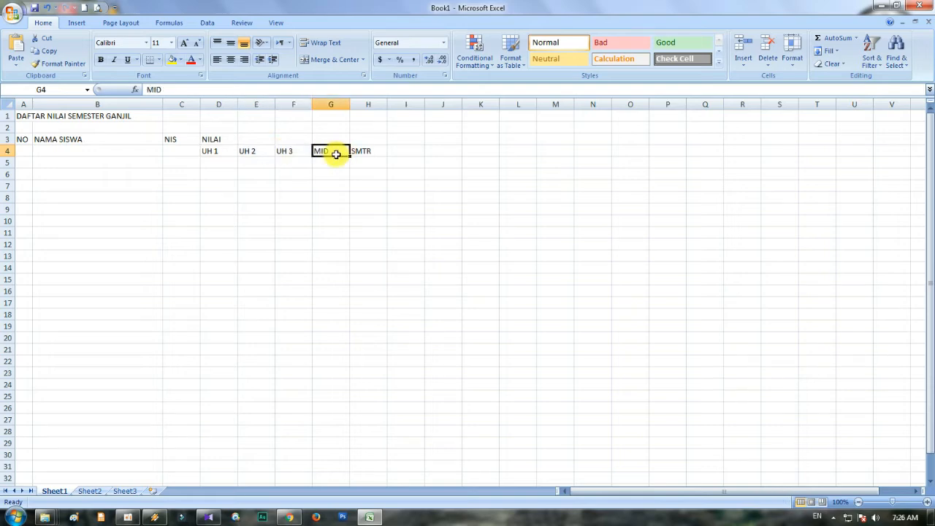
{"action": "left_click", "coordinate": [375, 151]}
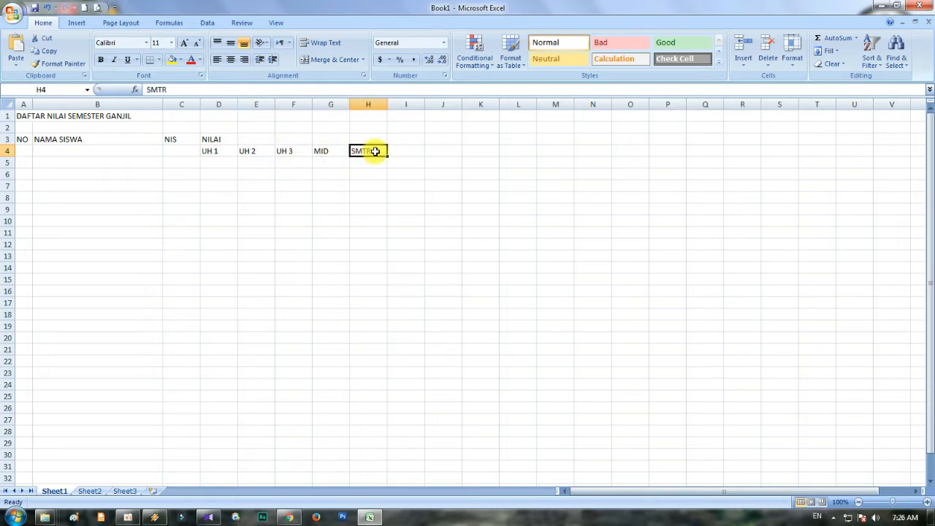
{"action": "left_click", "coordinate": [330, 148]}
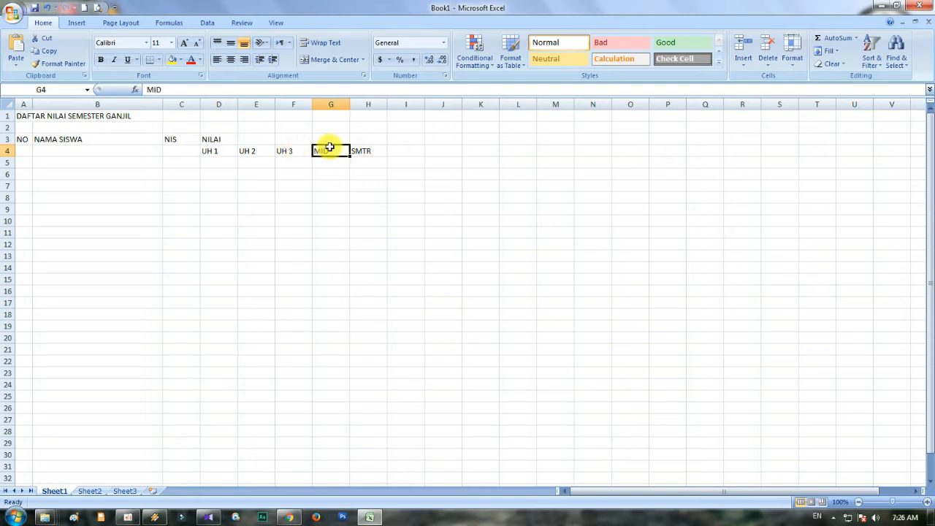
{"action": "left_click", "coordinate": [223, 148]}
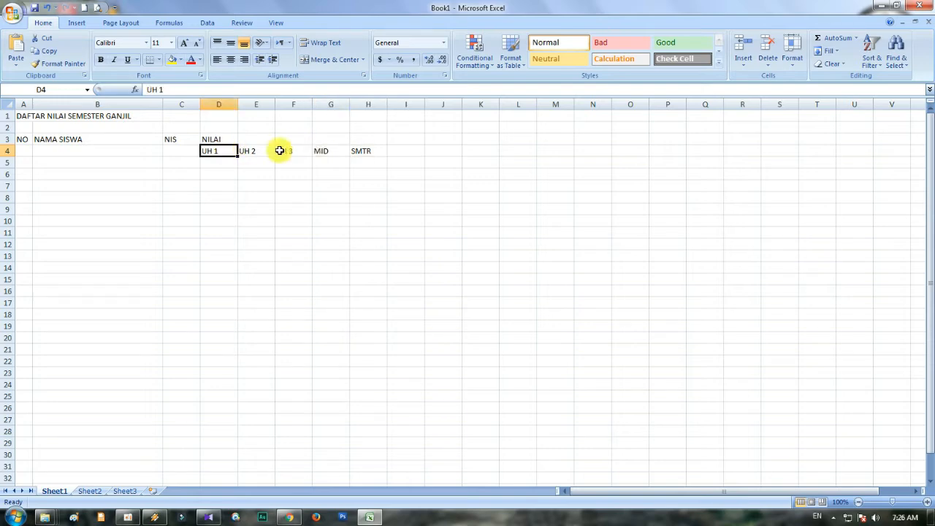
{"action": "left_click", "coordinate": [329, 148]}
- Narrow columns D to G together to an equal width of about 4.00 each
{"action": "left_click", "coordinate": [215, 149]}
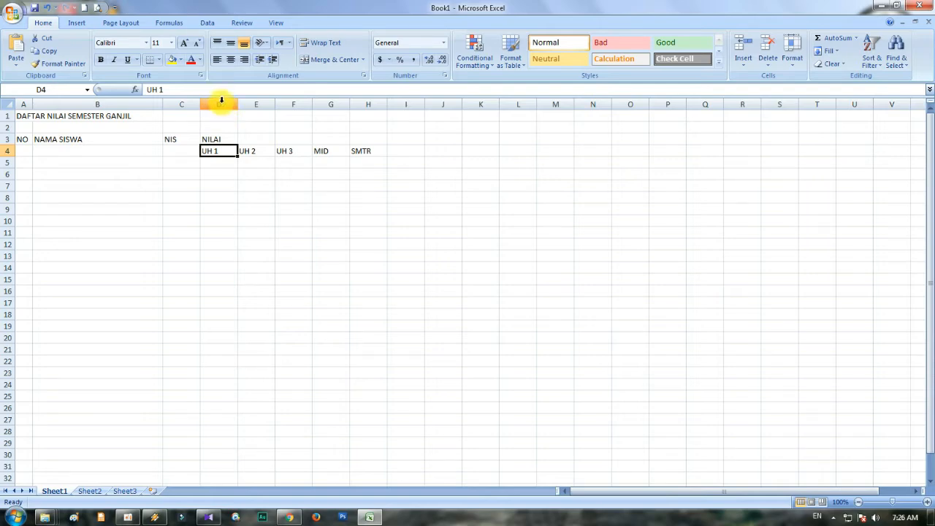
{"action": "left_click", "coordinate": [222, 101]}
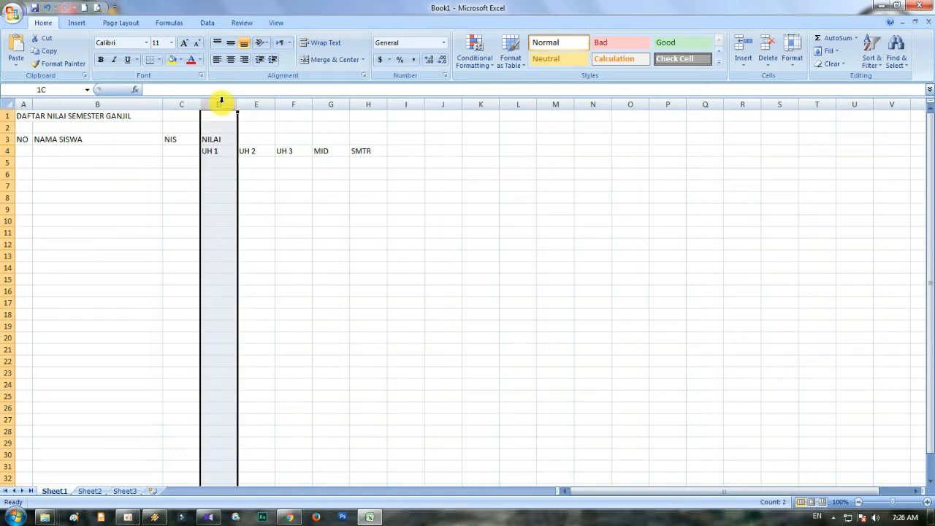
{"action": "left_click_drag", "start_coordinate": [221, 101], "coordinate": [323, 101]}
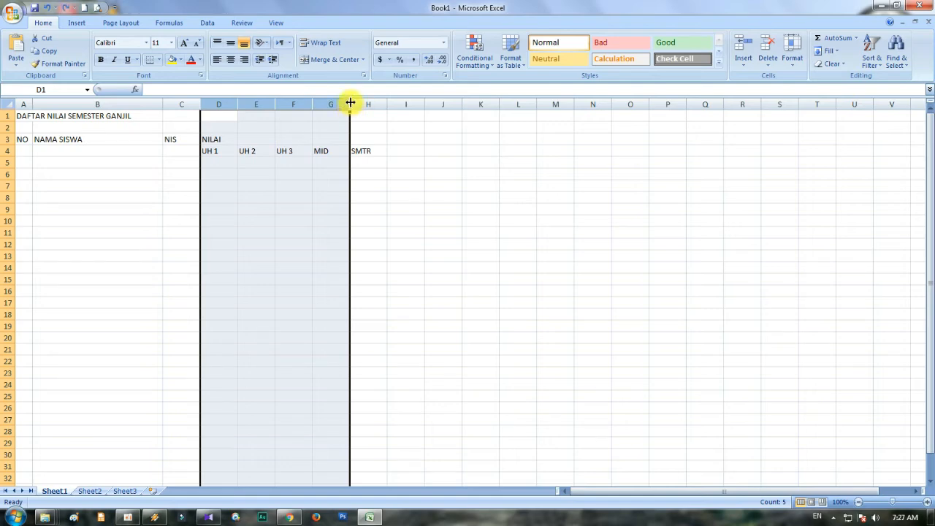
{"action": "left_click_drag", "start_coordinate": [350, 103], "coordinate": [332, 109]}
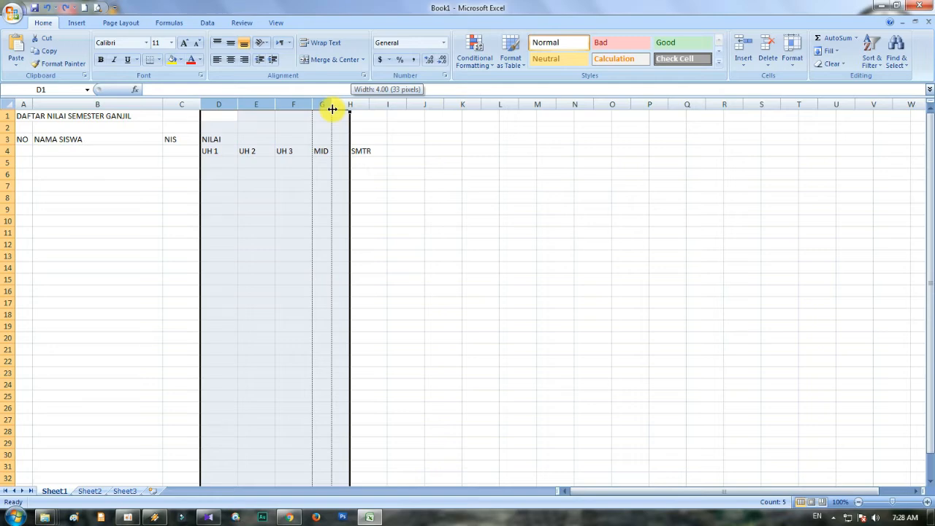
{"action": "left_click_drag", "start_coordinate": [332, 109], "coordinate": [333, 108]}
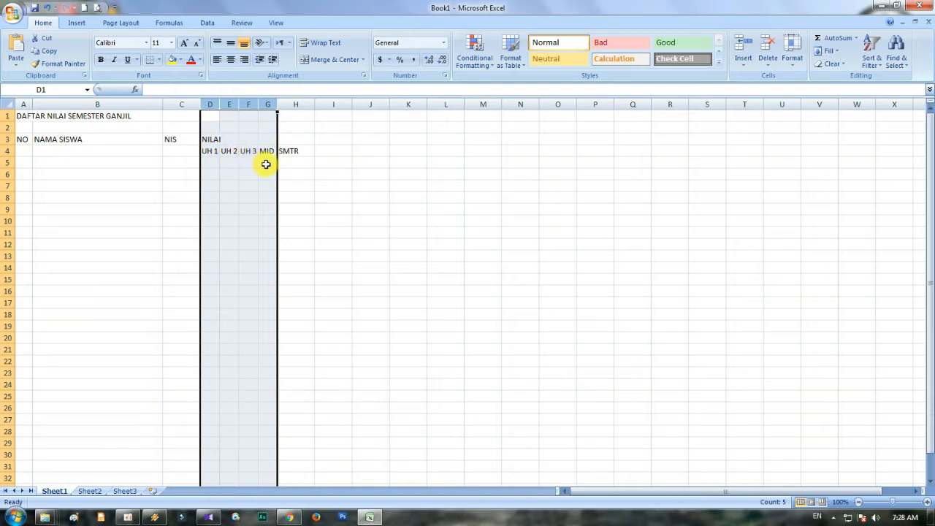
- Narrow column H so that it closely fits the SMTR subheading
{"action": "left_click", "coordinate": [299, 163]}
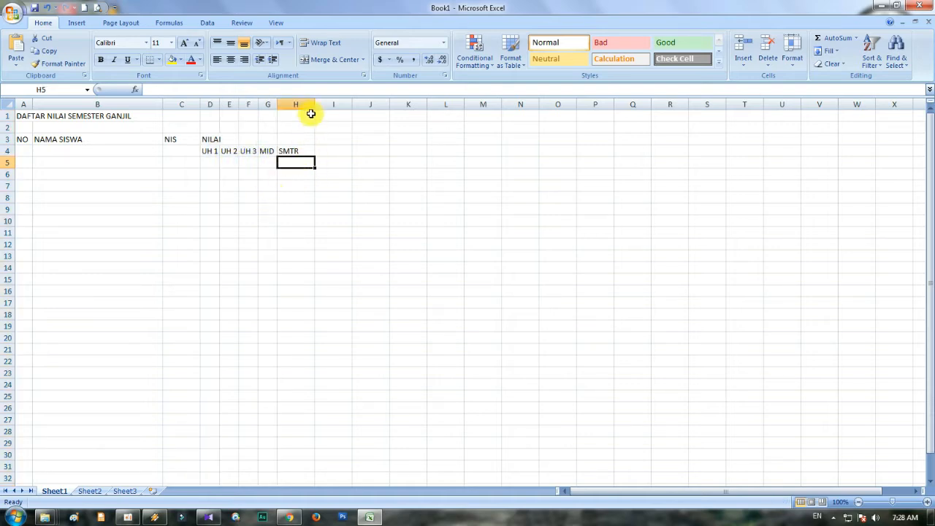
{"action": "left_click_drag", "start_coordinate": [314, 104], "coordinate": [304, 105]}
{"action": "left_click", "coordinate": [340, 189]}
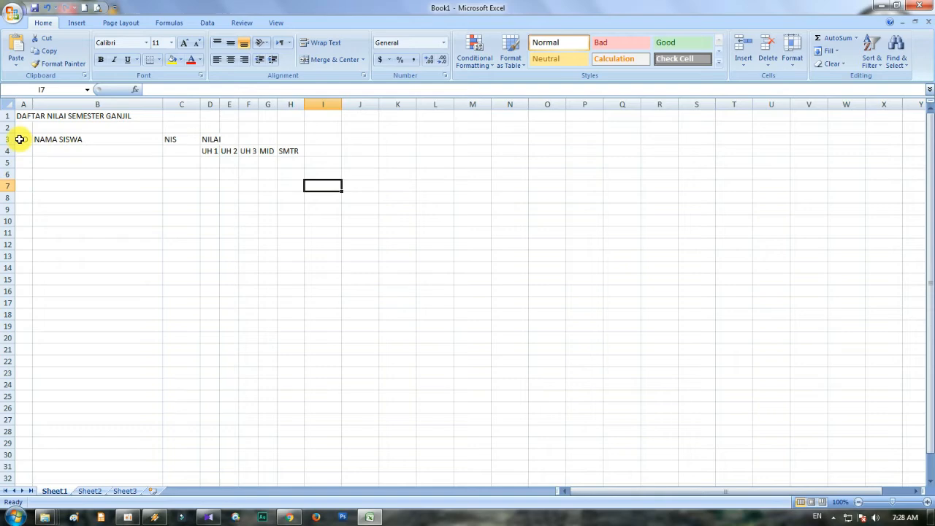
{"action": "left_click", "coordinate": [91, 138]}
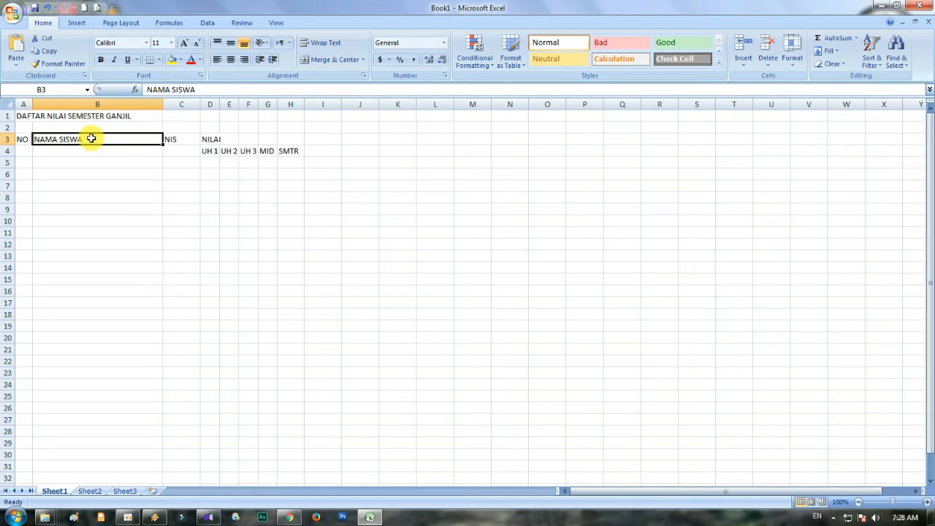
{"action": "double_click", "coordinate": [92, 139]}
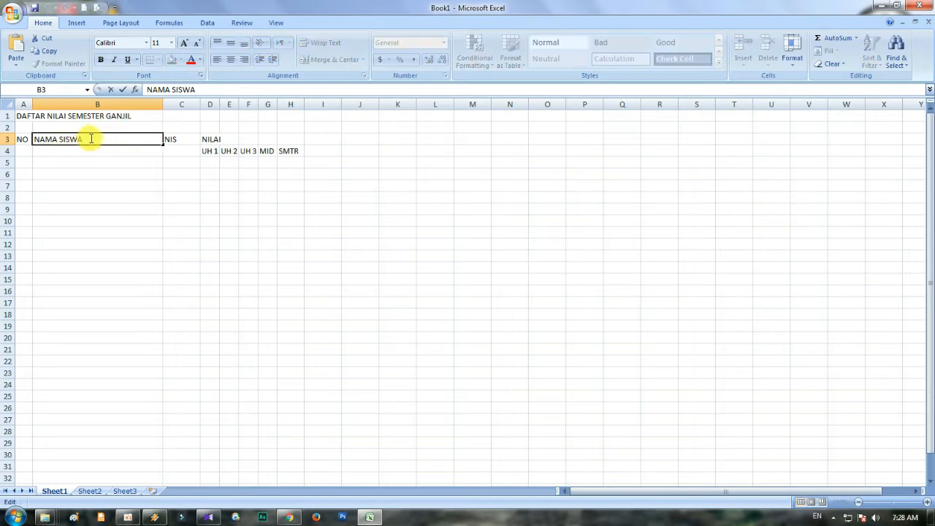
{"action": "left_click_drag", "start_coordinate": [92, 138], "coordinate": [32, 143]}
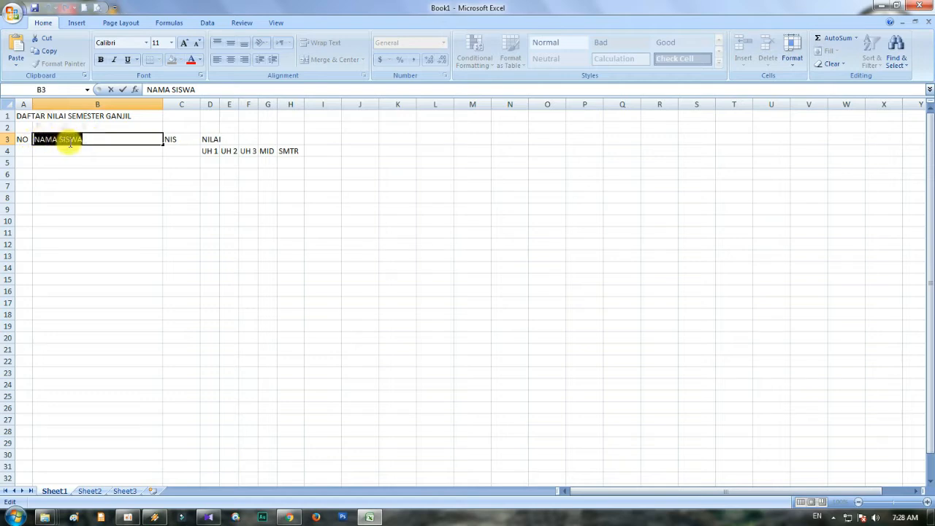
{"action": "key", "text": "Return"}
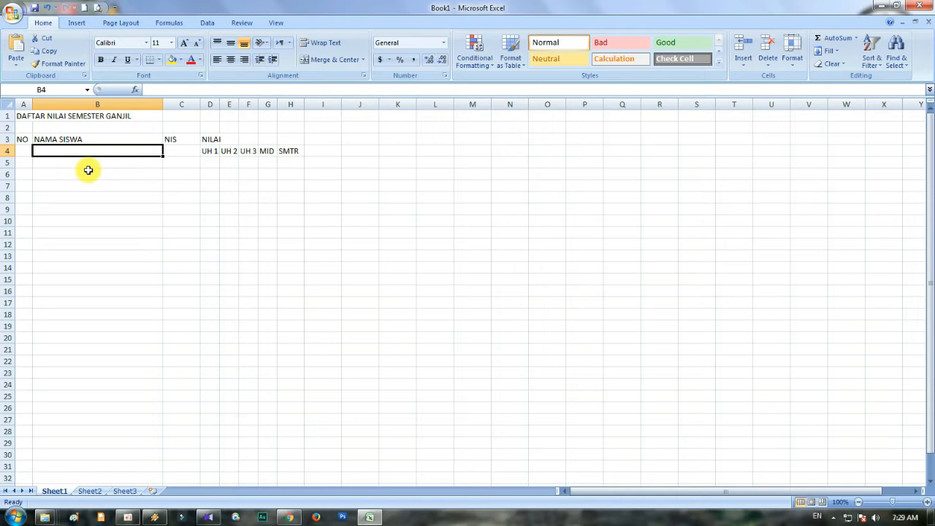
{"action": "left_click", "coordinate": [23, 139]}
{"action": "left_click_drag", "start_coordinate": [23, 139], "coordinate": [287, 280]}
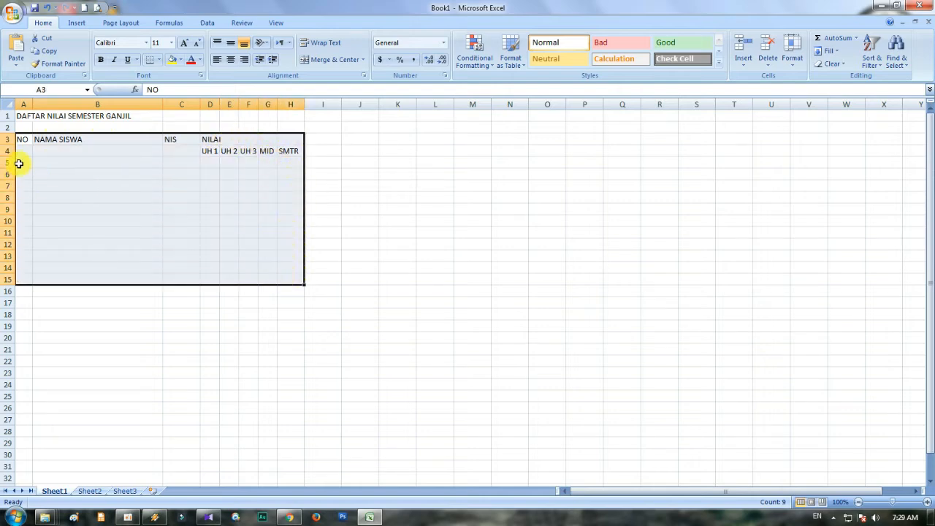
{"action": "left_click", "coordinate": [259, 237]}
{"action": "left_click", "coordinate": [93, 136]}
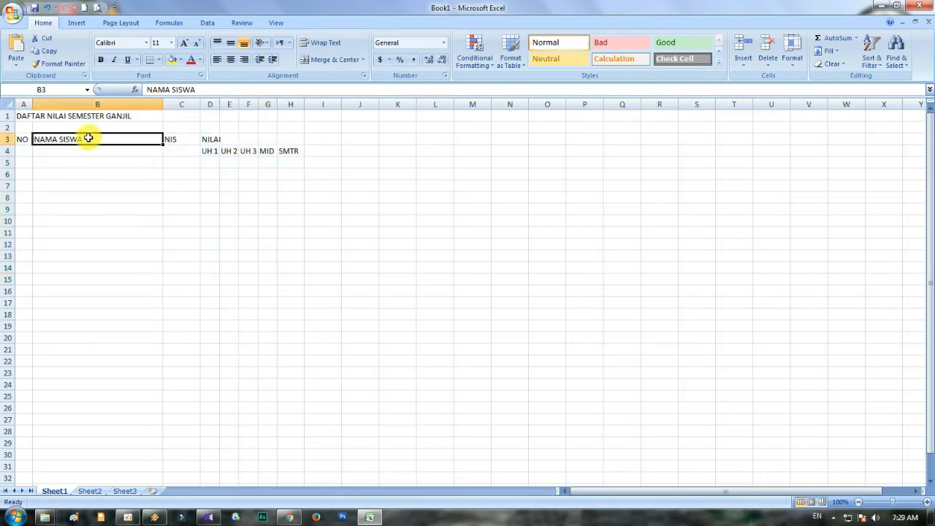
{"action": "double_click", "coordinate": [85, 137]}
{"action": "left_click_drag", "start_coordinate": [84, 139], "coordinate": [38, 139]}
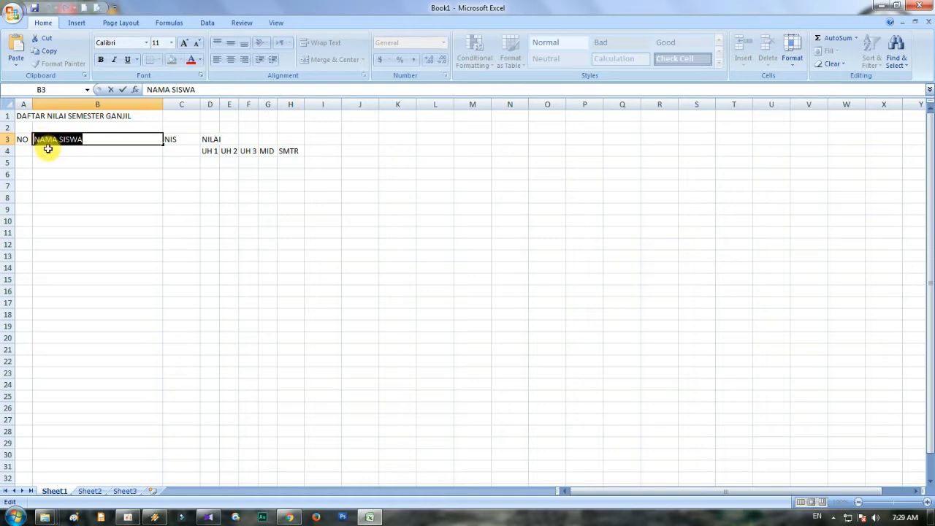
{"action": "left_click", "coordinate": [92, 171]}
{"action": "left_click", "coordinate": [87, 139]}
{"action": "double_click", "coordinate": [87, 139]}
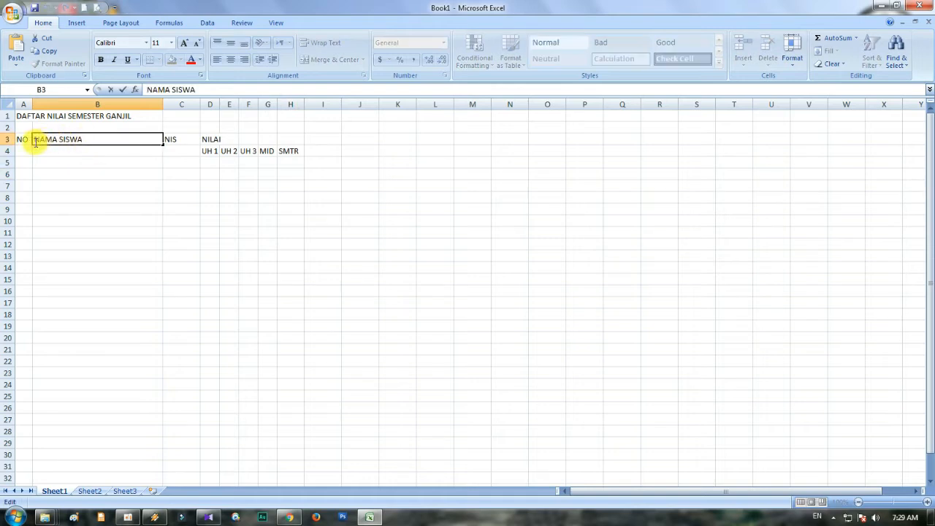
{"action": "left_click_drag", "start_coordinate": [33, 139], "coordinate": [155, 138]}
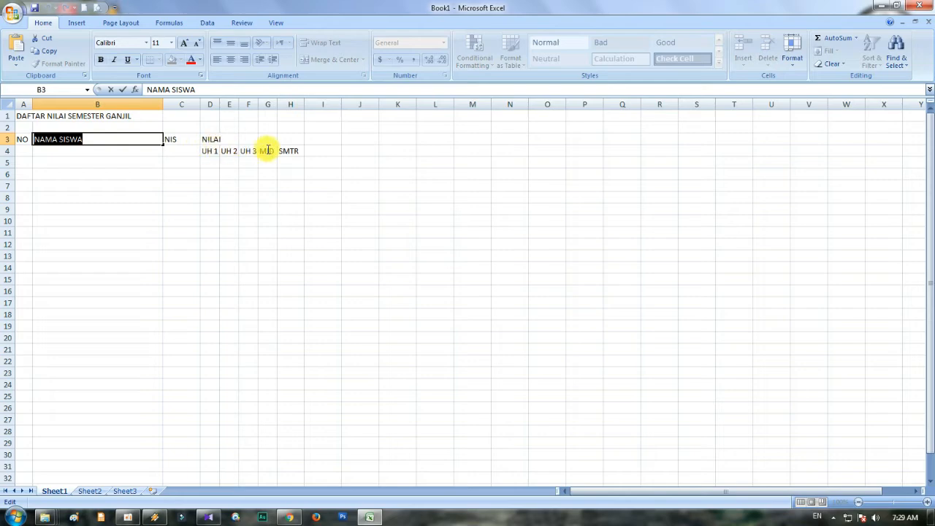
{"action": "left_click", "coordinate": [73, 185]}
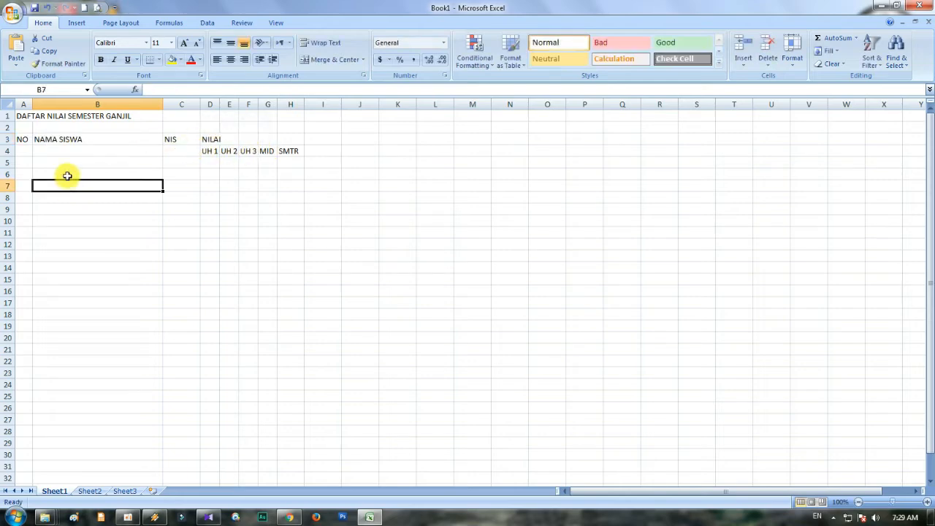
- Apply all borders to the grade table range A3:H20
{"action": "left_click_drag", "start_coordinate": [24, 140], "coordinate": [284, 187]}
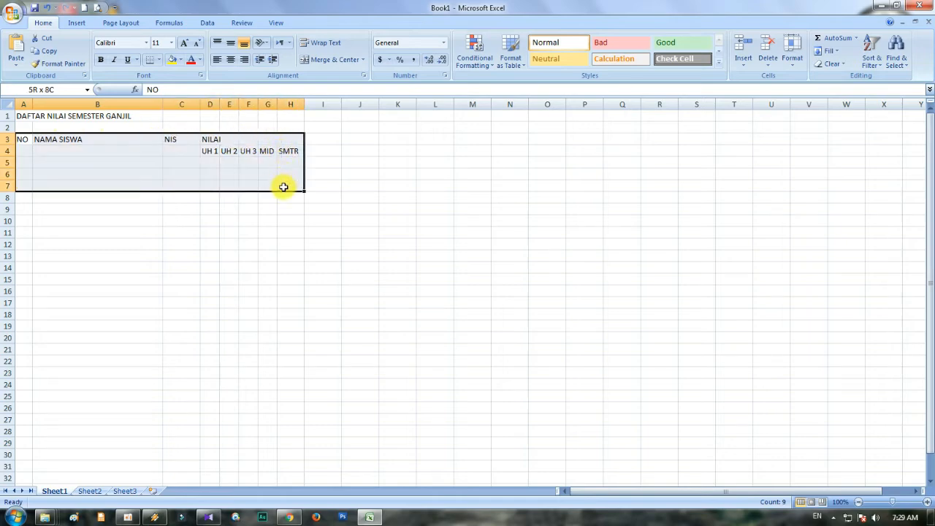
{"action": "left_click", "coordinate": [119, 219]}
{"action": "left_click", "coordinate": [23, 139]}
{"action": "left_click_drag", "start_coordinate": [24, 139], "coordinate": [281, 337]}
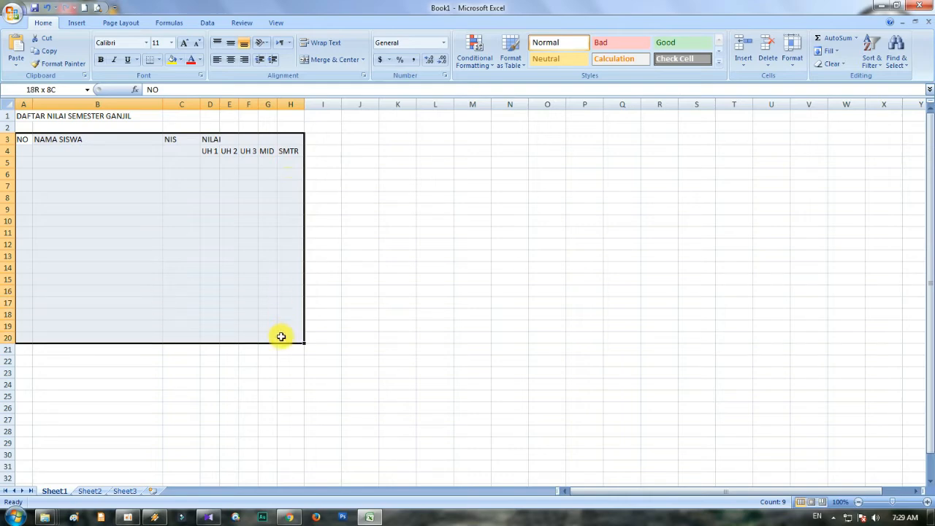
{"action": "left_click_drag", "start_coordinate": [281, 336], "coordinate": [281, 336]}
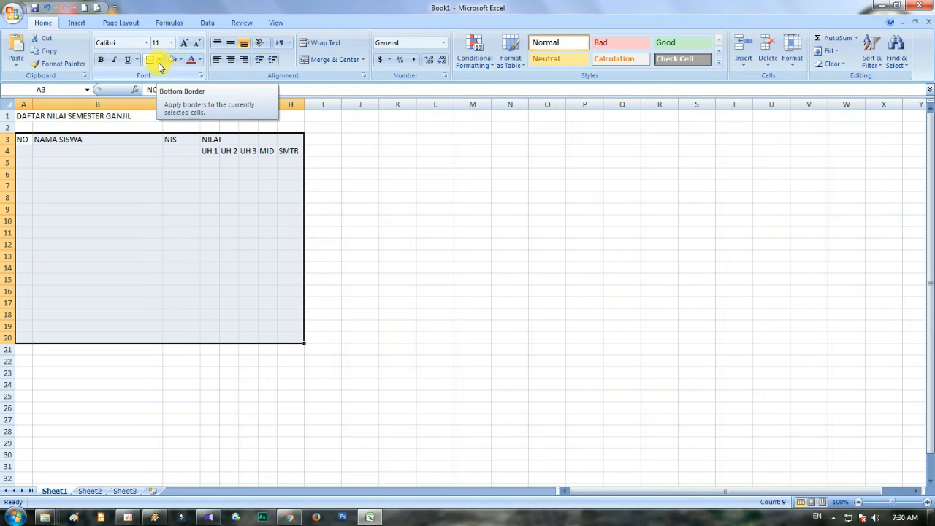
{"action": "left_click", "coordinate": [160, 62]}
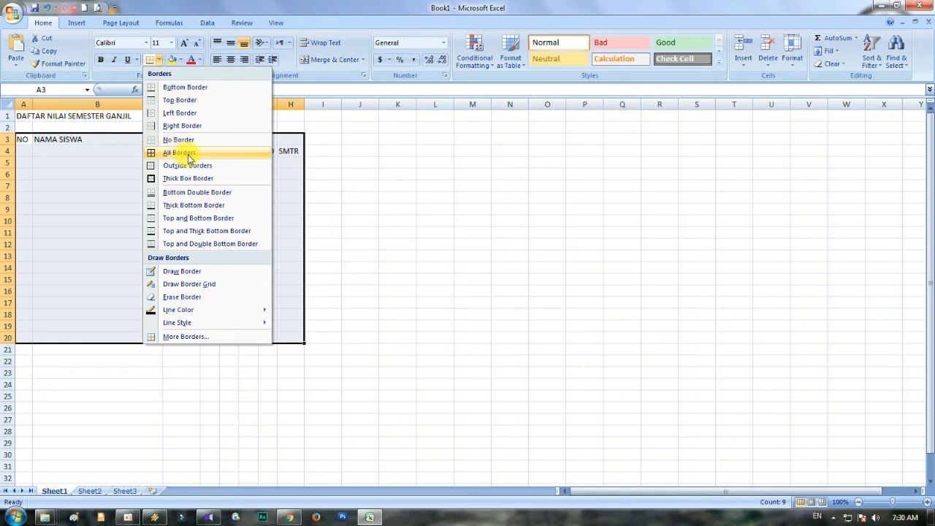
{"action": "left_click", "coordinate": [108, 184]}
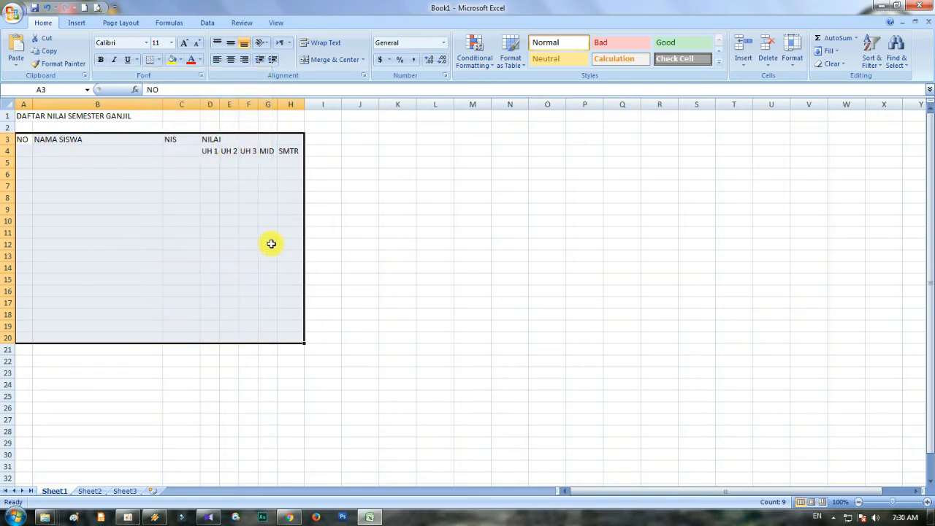
{"action": "left_click", "coordinate": [158, 60]}
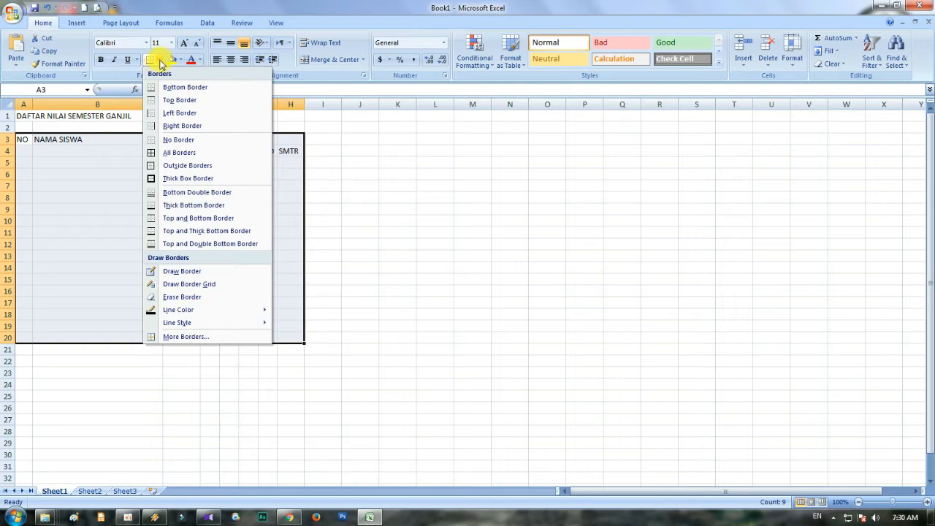
{"action": "left_click", "coordinate": [202, 153]}
{"action": "left_click", "coordinate": [205, 229]}
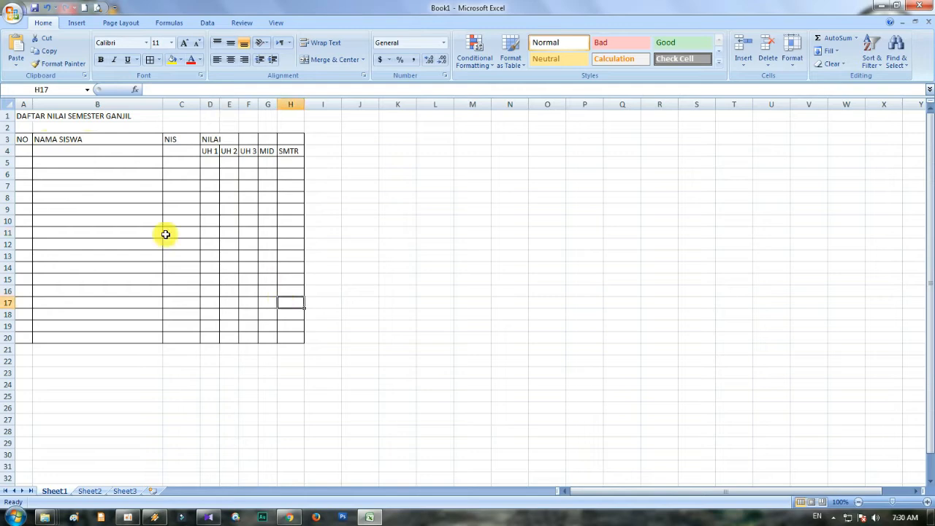
{"action": "left_click_drag", "start_coordinate": [22, 138], "coordinate": [286, 329]}
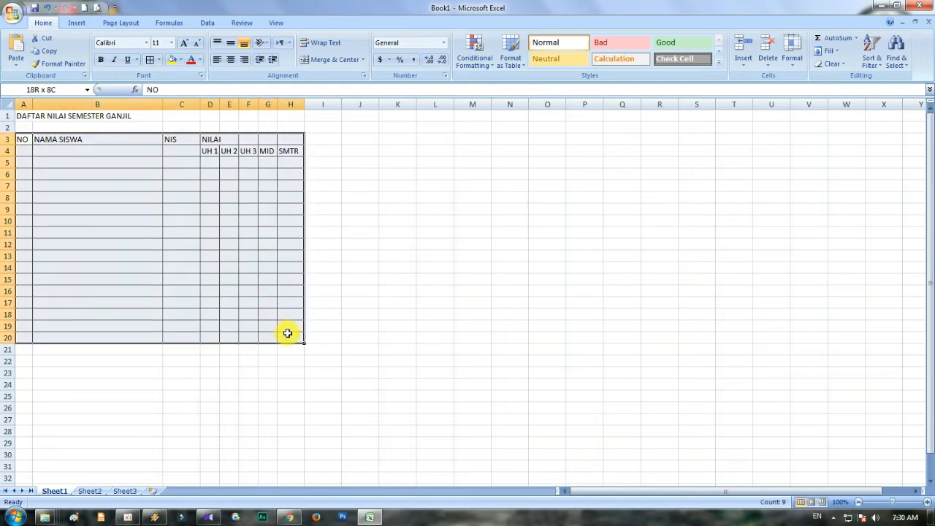
{"action": "left_click", "coordinate": [169, 210]}
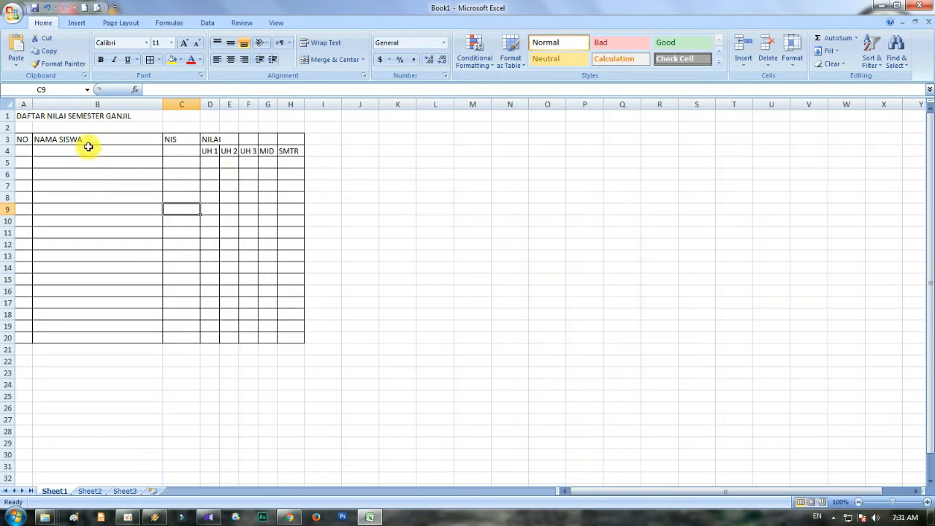
{"action": "left_click", "coordinate": [57, 140]}
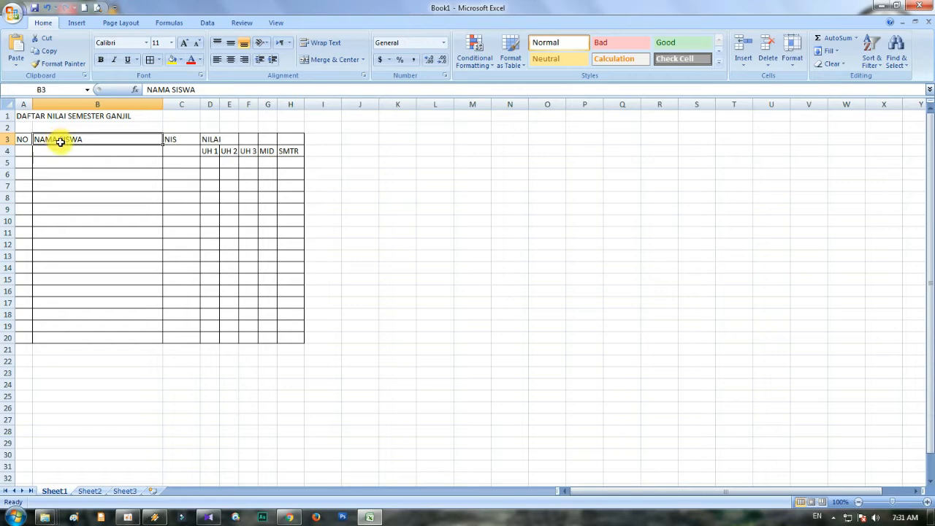
{"action": "left_click", "coordinate": [72, 149]}
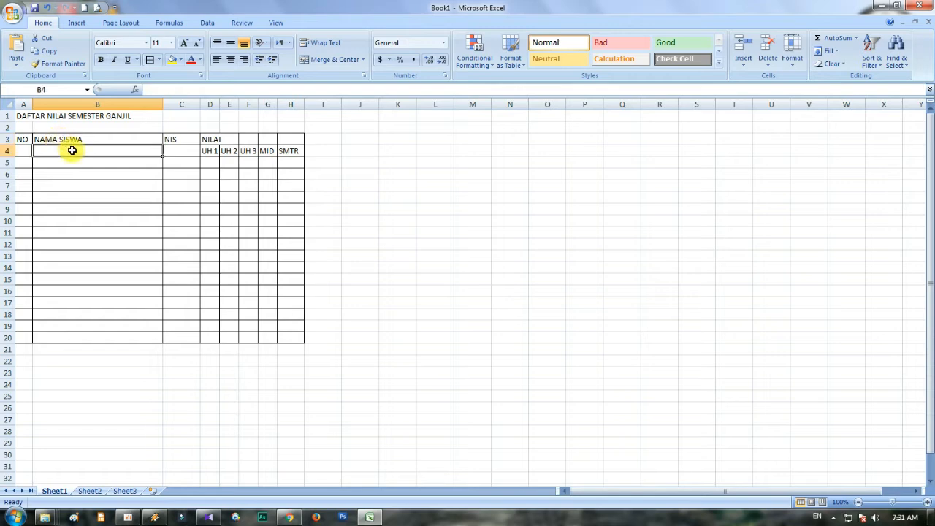
{"action": "left_click", "coordinate": [207, 138]}
{"action": "left_click", "coordinate": [183, 139]}
{"action": "left_click", "coordinate": [168, 151]}
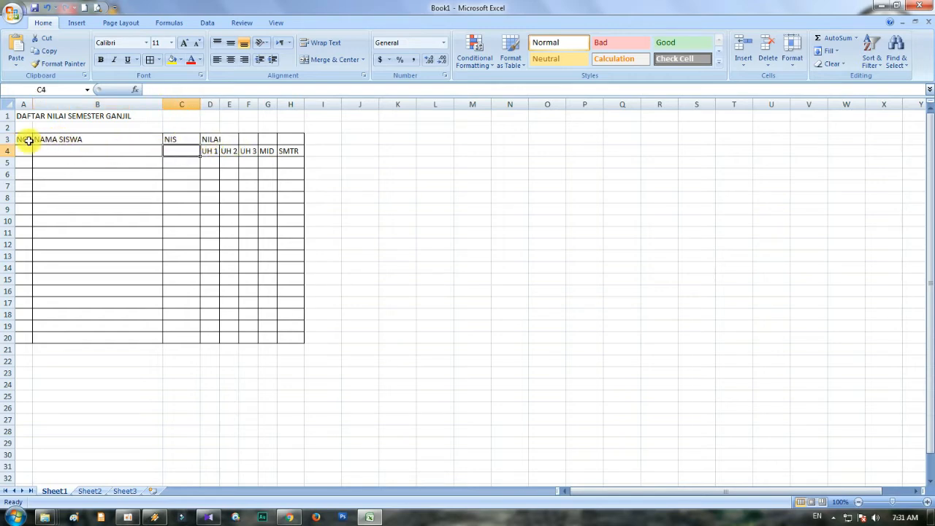
{"action": "left_click_drag", "start_coordinate": [27, 140], "coordinate": [28, 152]}
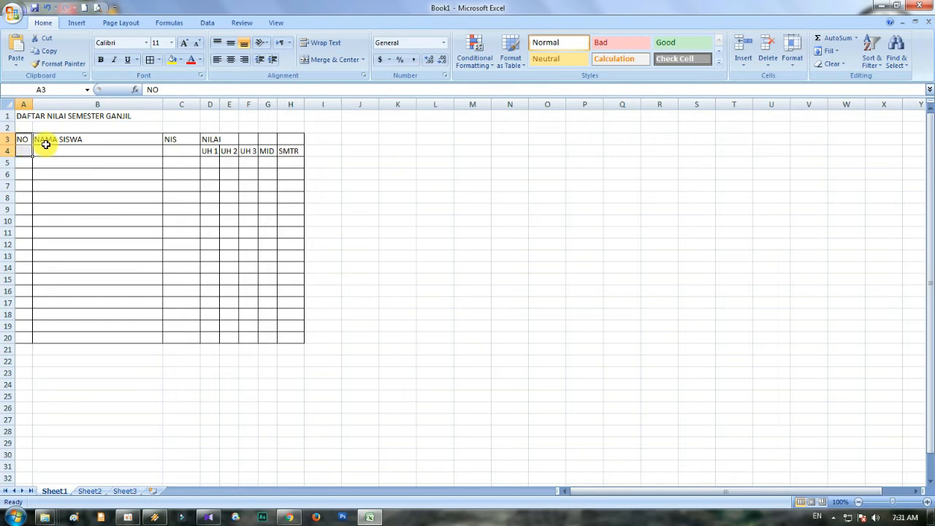
{"action": "left_click", "coordinate": [206, 150]}
{"action": "left_click", "coordinate": [183, 149]}
{"action": "left_click", "coordinate": [148, 152]}
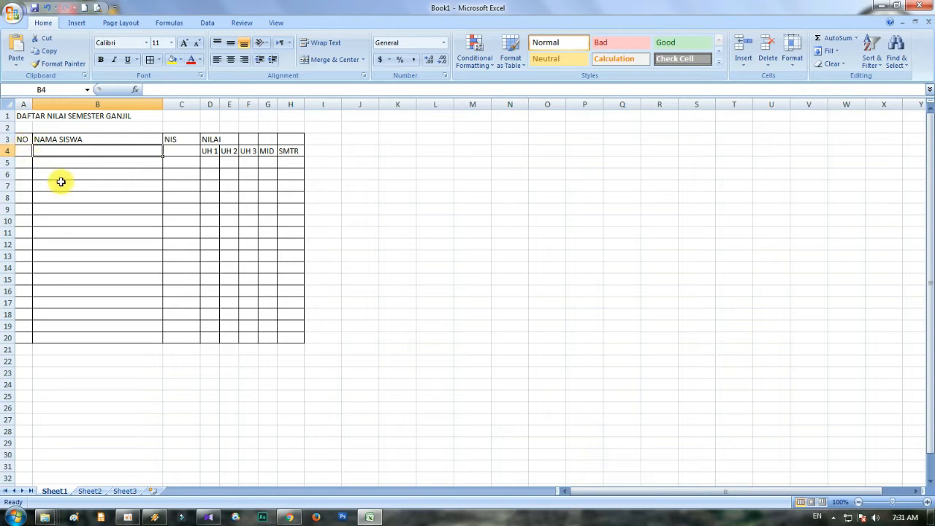
{"action": "left_click", "coordinate": [122, 195]}
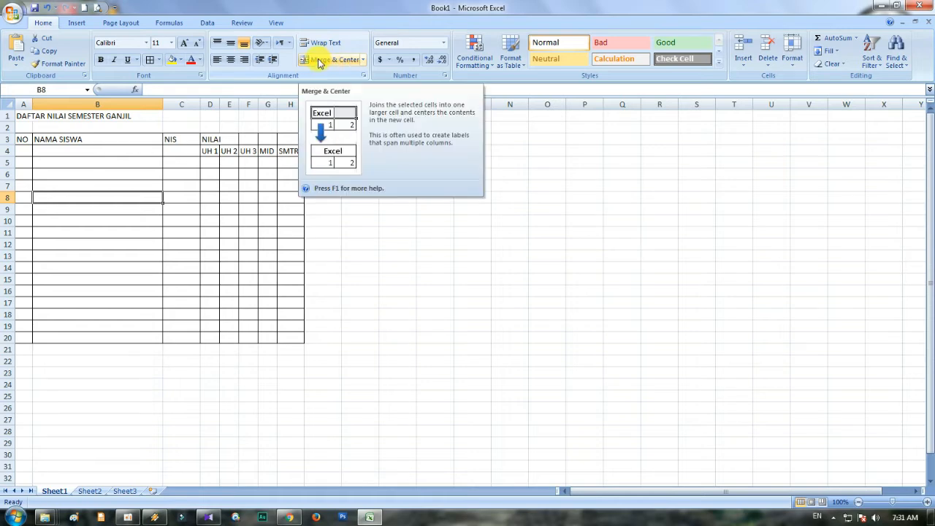
{"action": "left_click", "coordinate": [113, 173]}
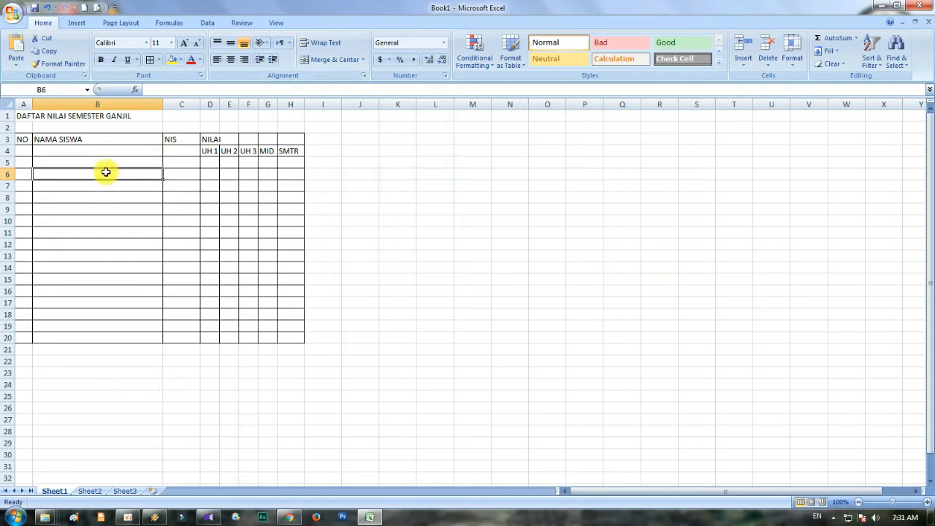
- Merge and center the NO heading across cells A3 and A4
{"action": "left_click", "coordinate": [26, 139]}
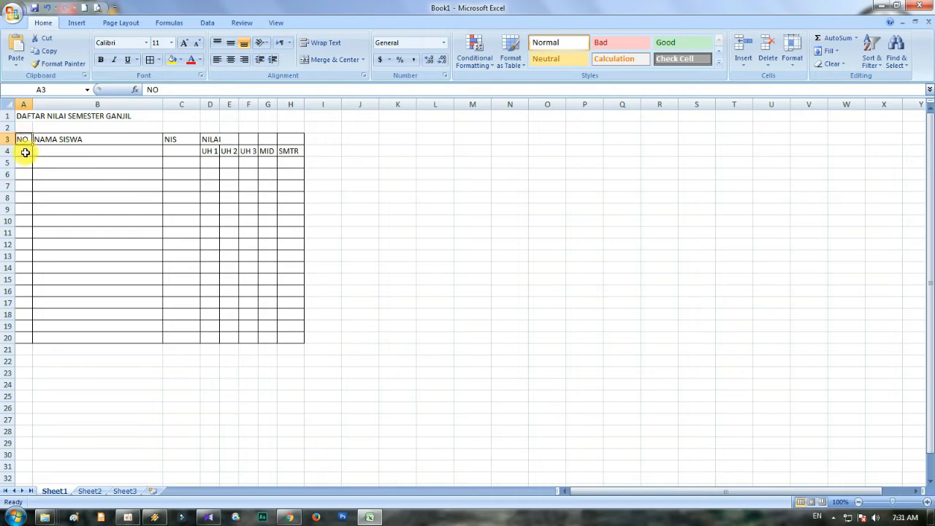
{"action": "left_click", "coordinate": [25, 152]}
{"action": "left_click", "coordinate": [24, 140]}
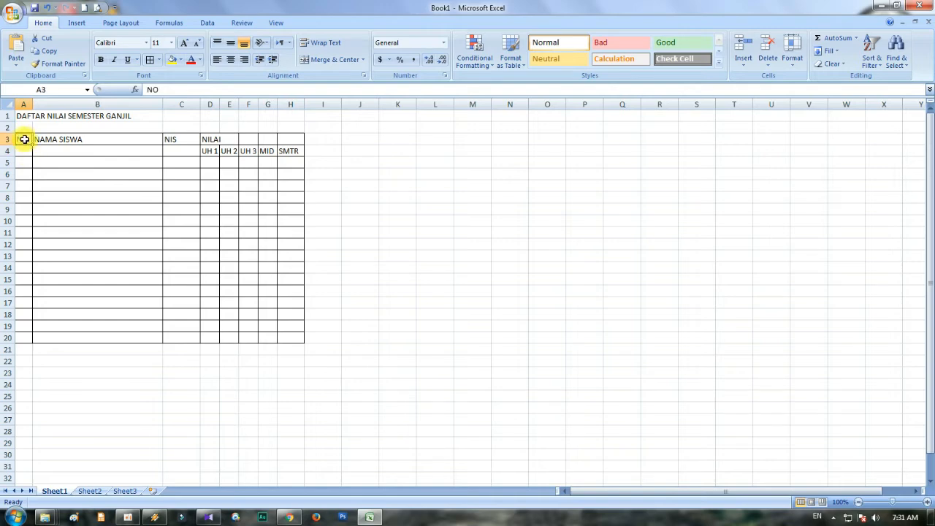
{"action": "left_click_drag", "start_coordinate": [24, 140], "coordinate": [24, 152]}
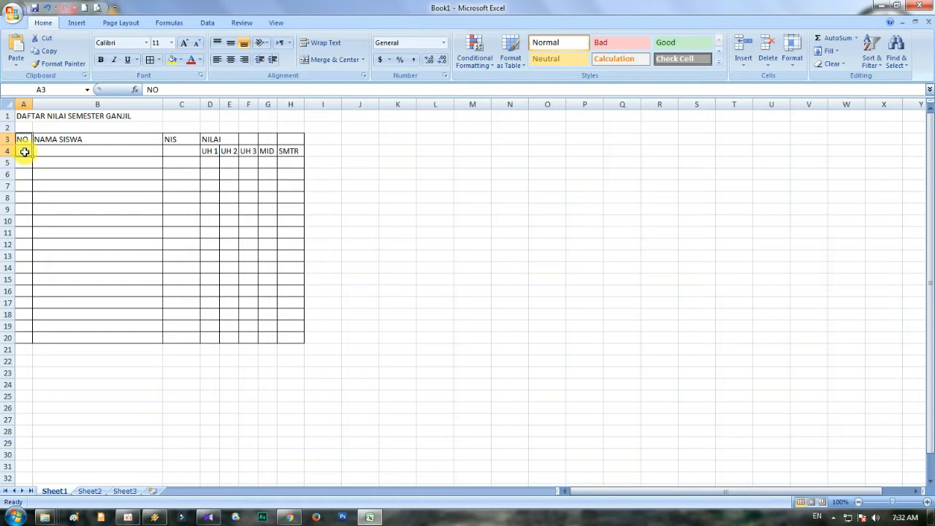
{"action": "left_click", "coordinate": [308, 61]}
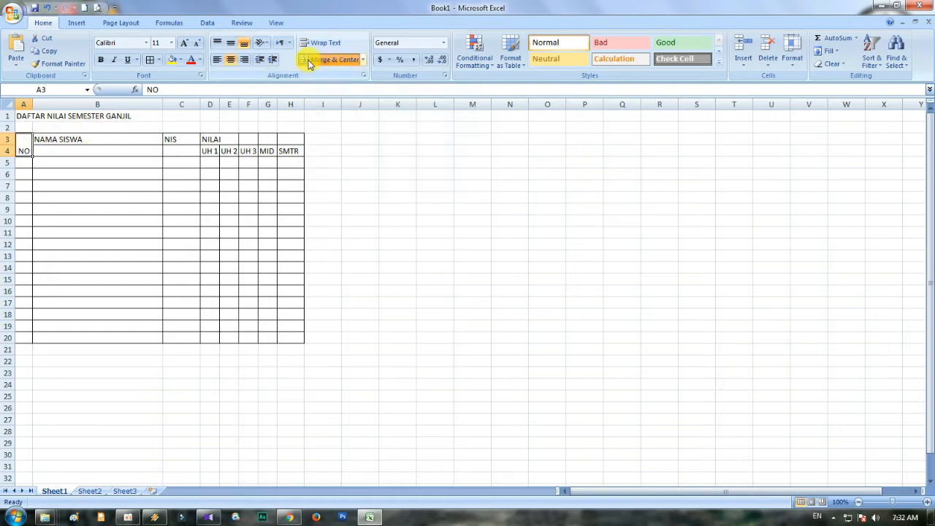
{"action": "left_click", "coordinate": [63, 159]}
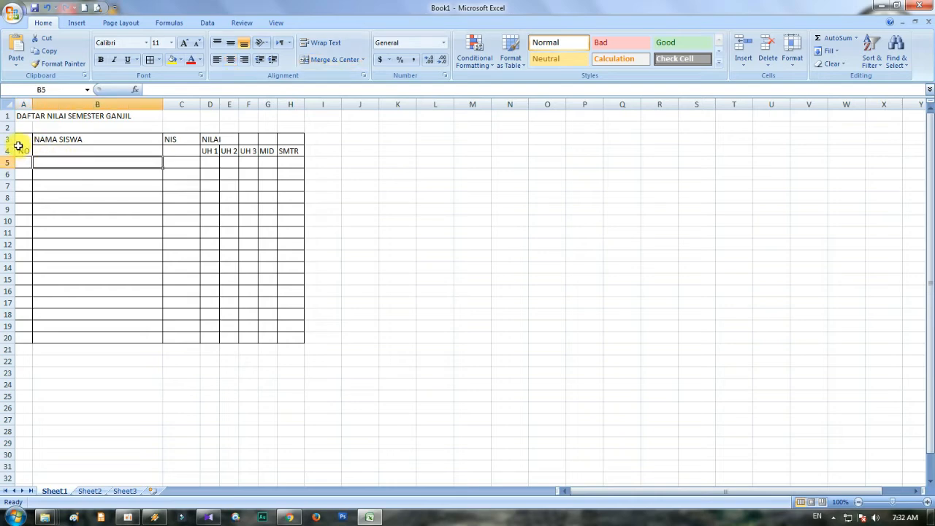
- Merge and center the NAMA SISWA heading across B3:B4 and the NIS heading across C3:C4
{"action": "left_click", "coordinate": [115, 138]}
{"action": "left_click_drag", "start_coordinate": [115, 138], "coordinate": [117, 151]}
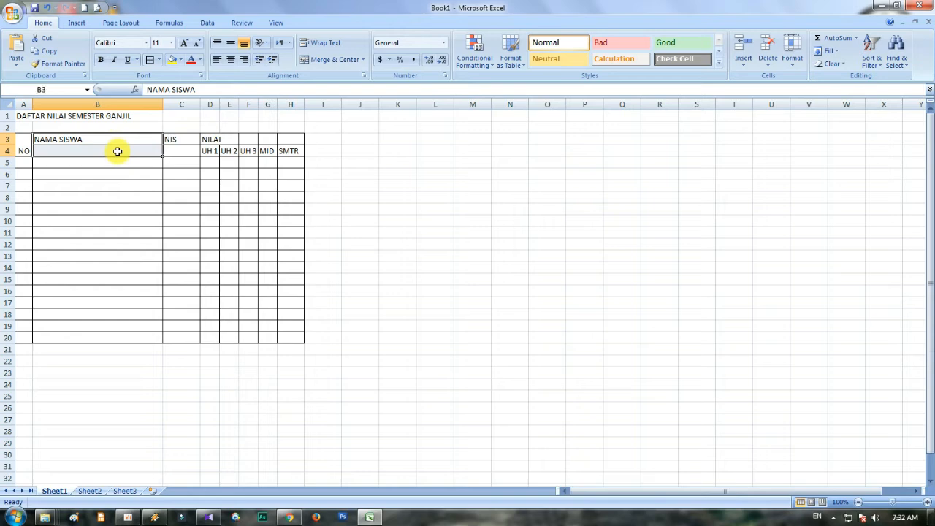
{"action": "left_click", "coordinate": [305, 63]}
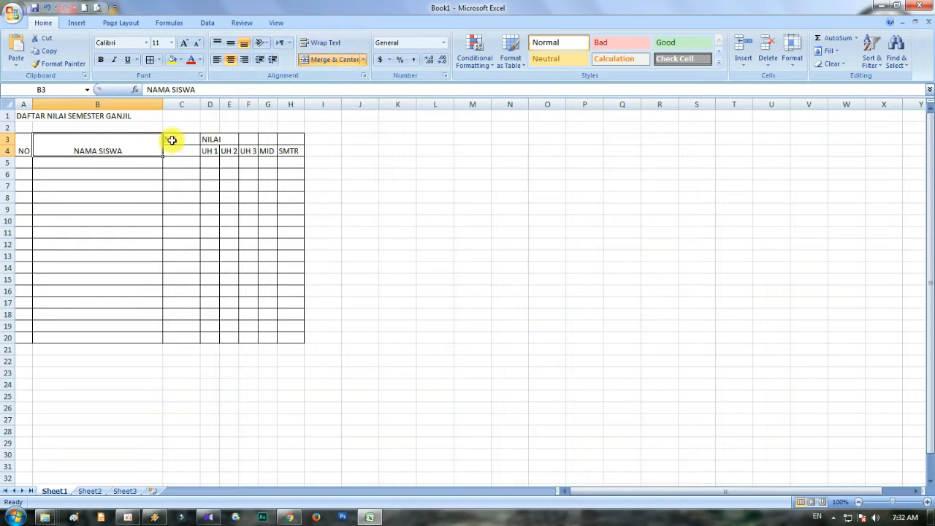
{"action": "left_click", "coordinate": [171, 141]}
{"action": "type", "text": "NIS"}
{"action": "left_click", "coordinate": [172, 150]}
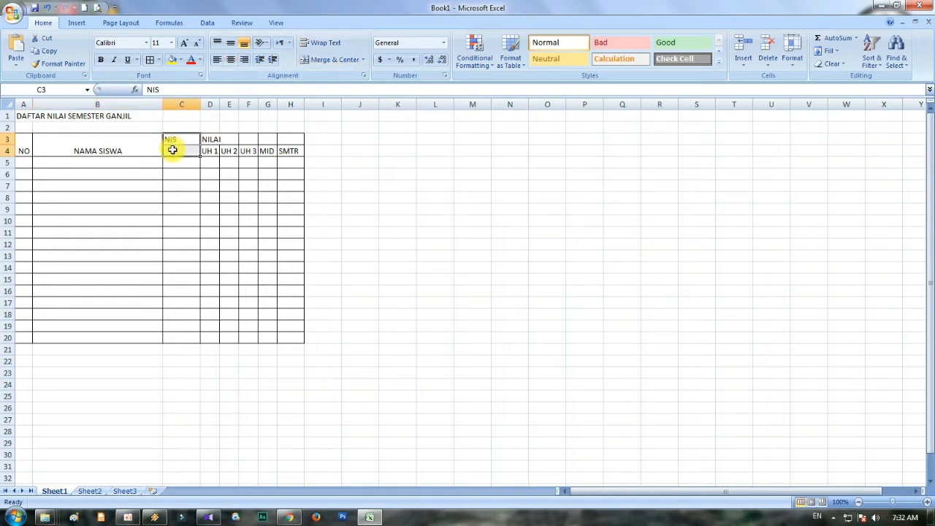
{"action": "left_click", "coordinate": [304, 59]}
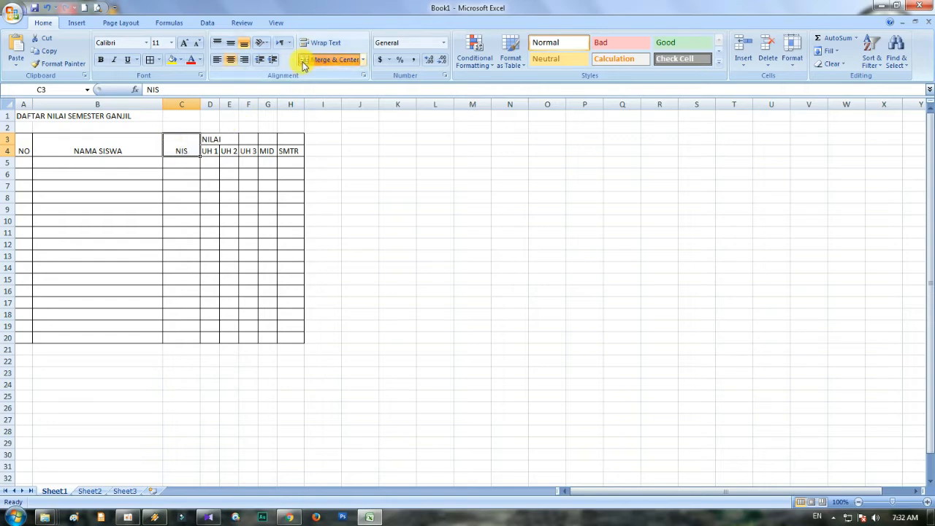
{"action": "left_click", "coordinate": [183, 163]}
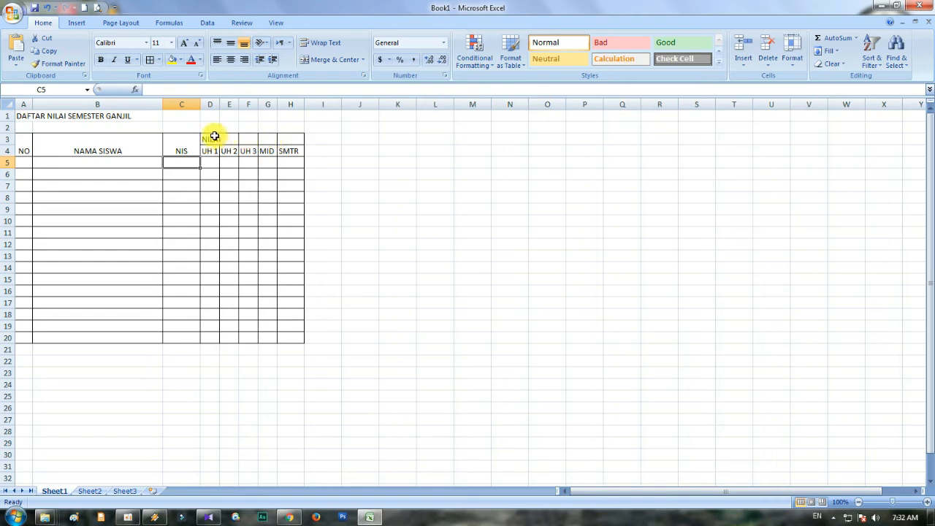
- Merge and center the NILAI heading across D3:H3, above its five subheadings
{"action": "left_click_drag", "start_coordinate": [211, 137], "coordinate": [289, 138]}
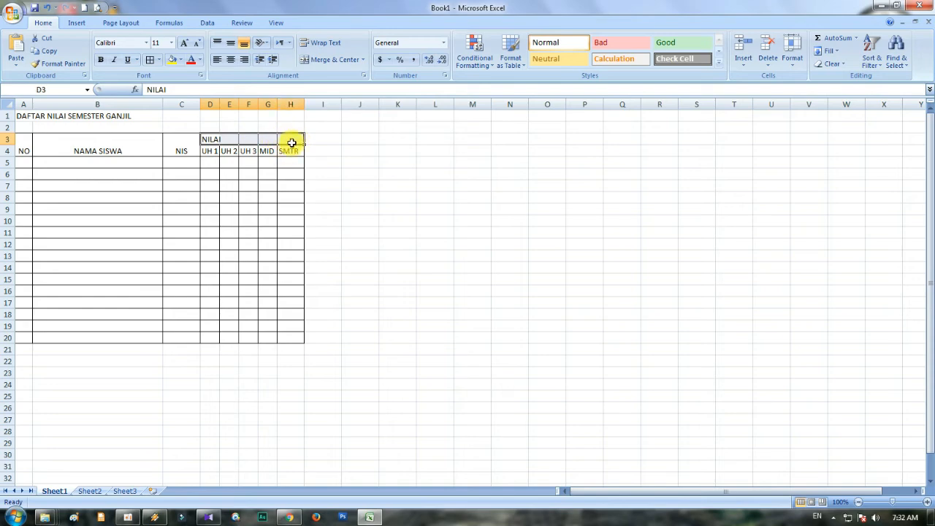
{"action": "left_click", "coordinate": [307, 61]}
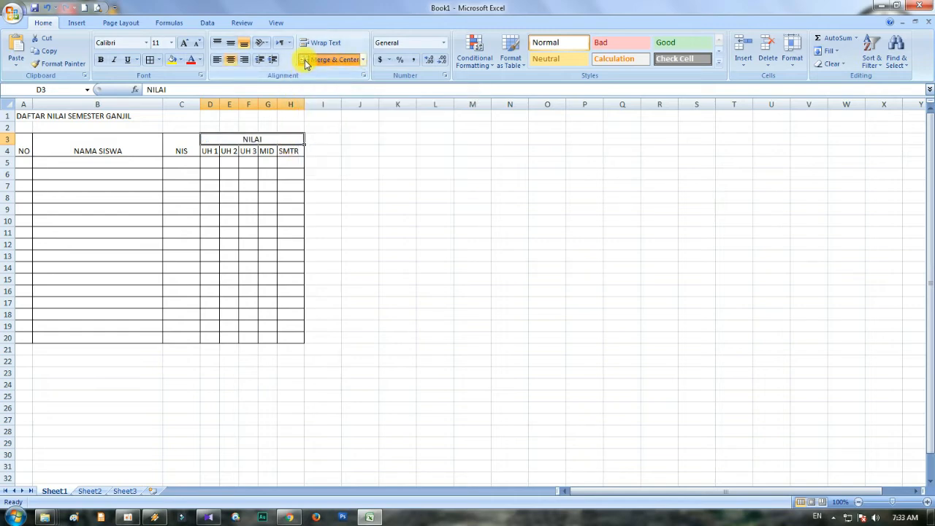
{"action": "left_click", "coordinate": [312, 161]}
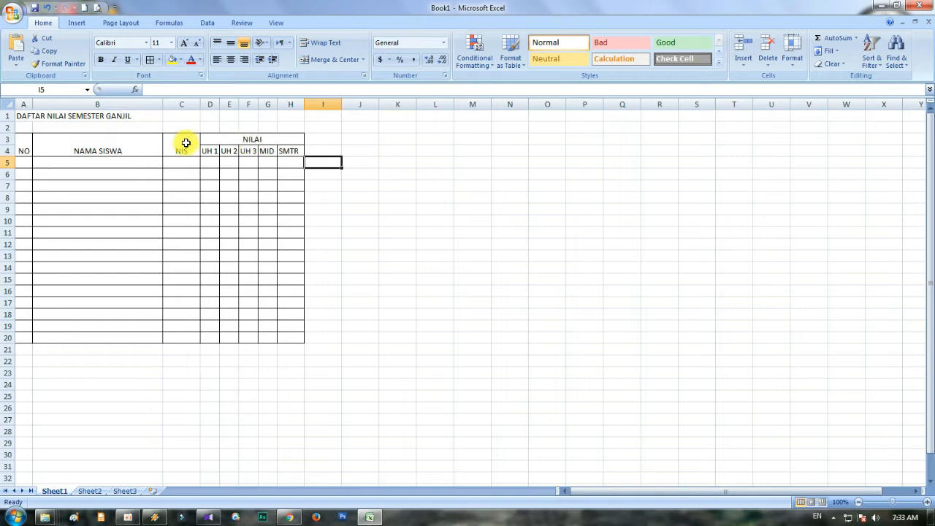
- Middle-align the table headings in A3:H4 so they are centered vertically in their cells
{"action": "left_click", "coordinate": [80, 147]}
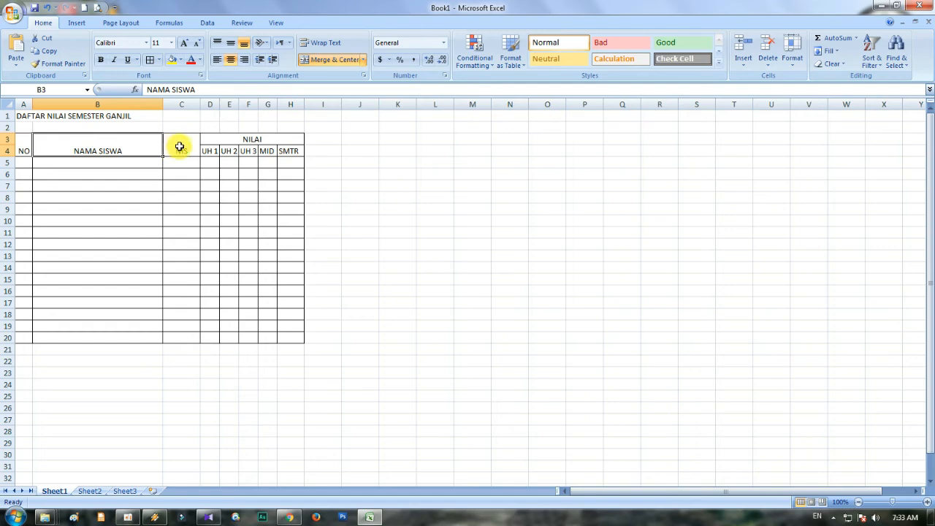
{"action": "left_click", "coordinate": [106, 185]}
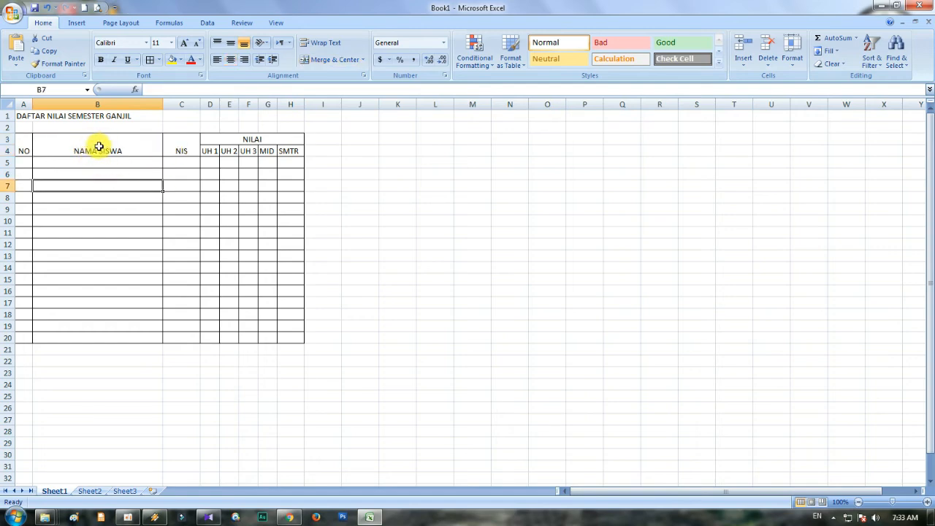
{"action": "left_click", "coordinate": [21, 144]}
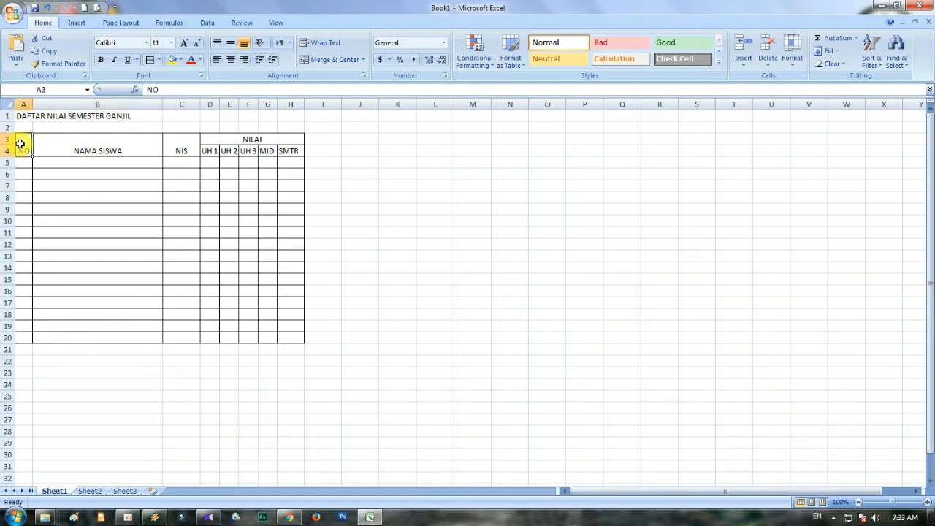
{"action": "left_click_drag", "start_coordinate": [20, 143], "coordinate": [301, 150]}
{"action": "left_click", "coordinate": [125, 198]}
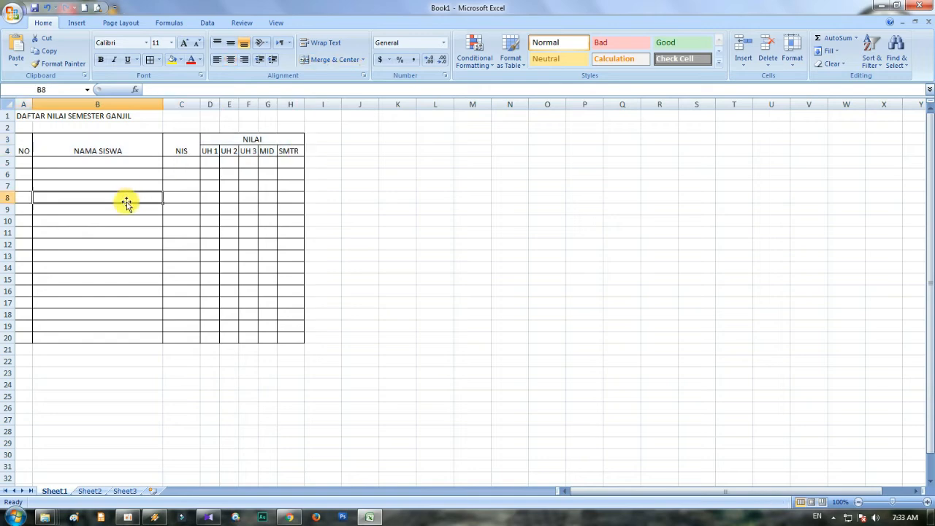
{"action": "left_click", "coordinate": [26, 149]}
{"action": "left_click_drag", "start_coordinate": [25, 151], "coordinate": [220, 156]}
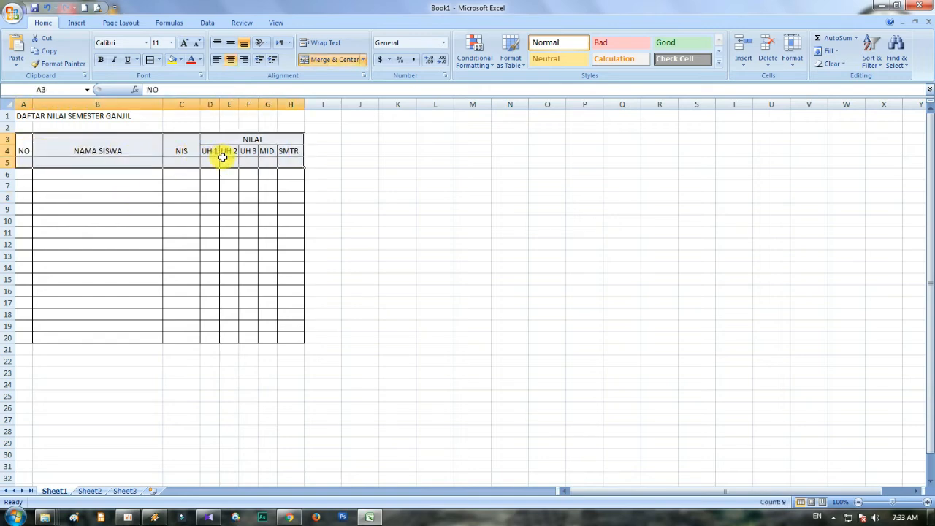
{"action": "left_click", "coordinate": [60, 185]}
{"action": "left_click_drag", "start_coordinate": [23, 151], "coordinate": [268, 154]}
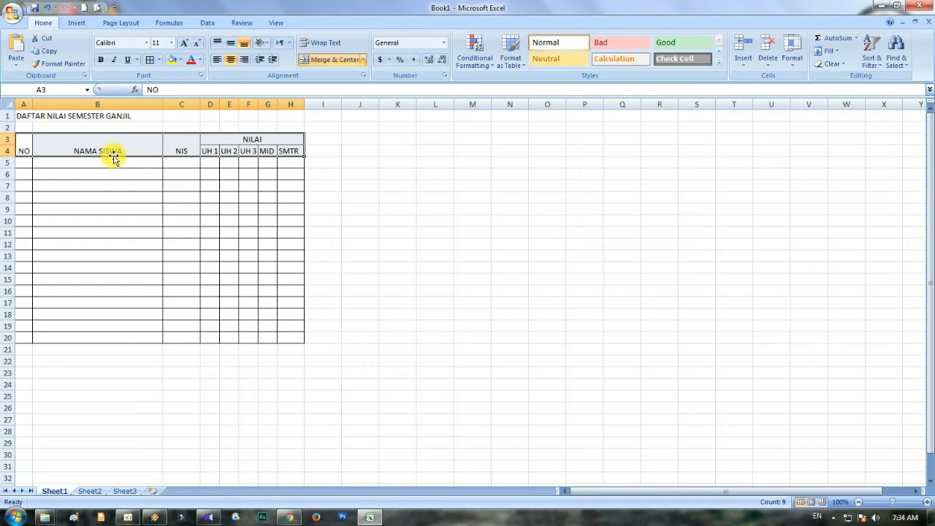
{"action": "left_click", "coordinate": [231, 45]}
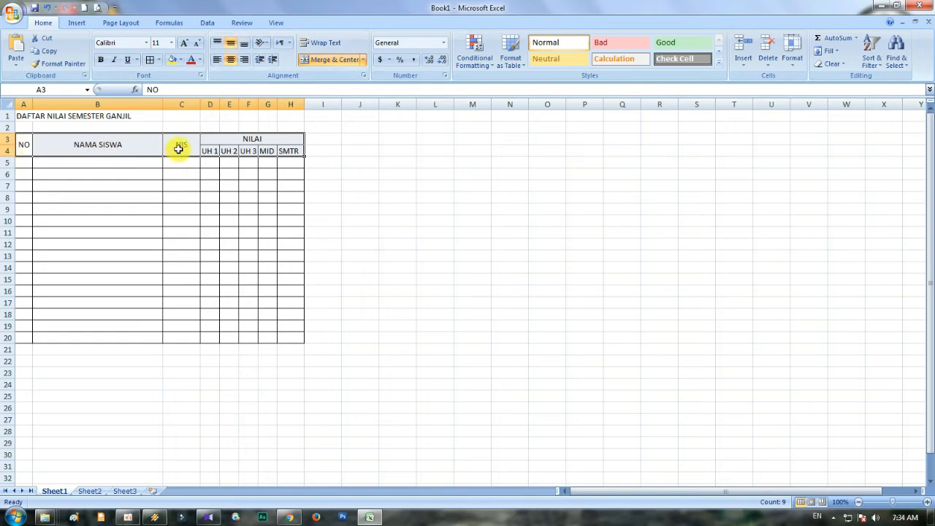
{"action": "left_click", "coordinate": [121, 182]}
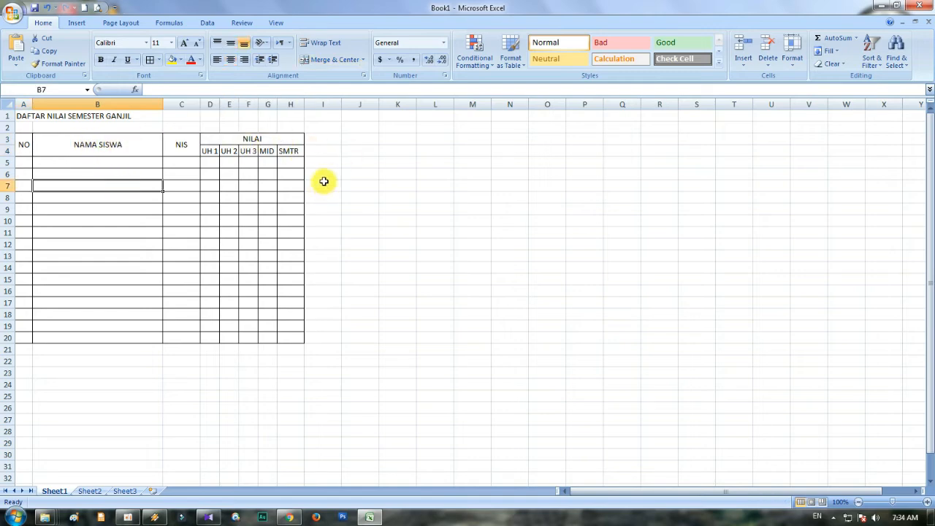
{"action": "left_click", "coordinate": [113, 221]}
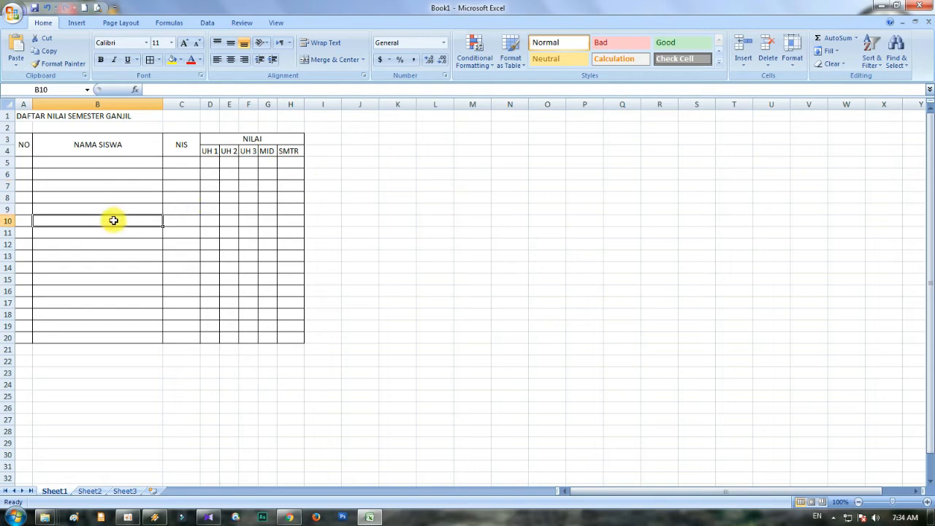
- Enter the starting numbers 1 and 2 under the NO heading in cells A5 and A6
{"action": "left_click", "coordinate": [24, 158]}
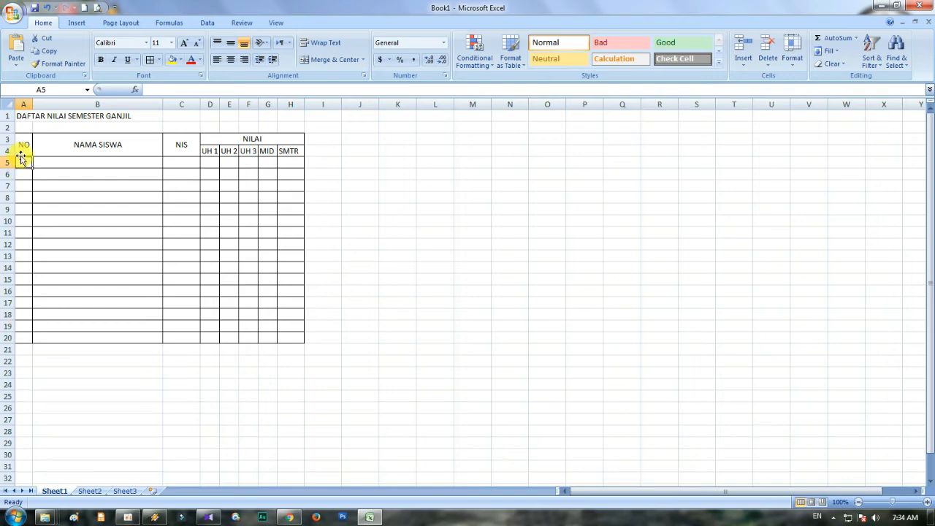
{"action": "left_click", "coordinate": [22, 337]}
{"action": "left_click", "coordinate": [23, 162]}
{"action": "left_click", "coordinate": [25, 338]}
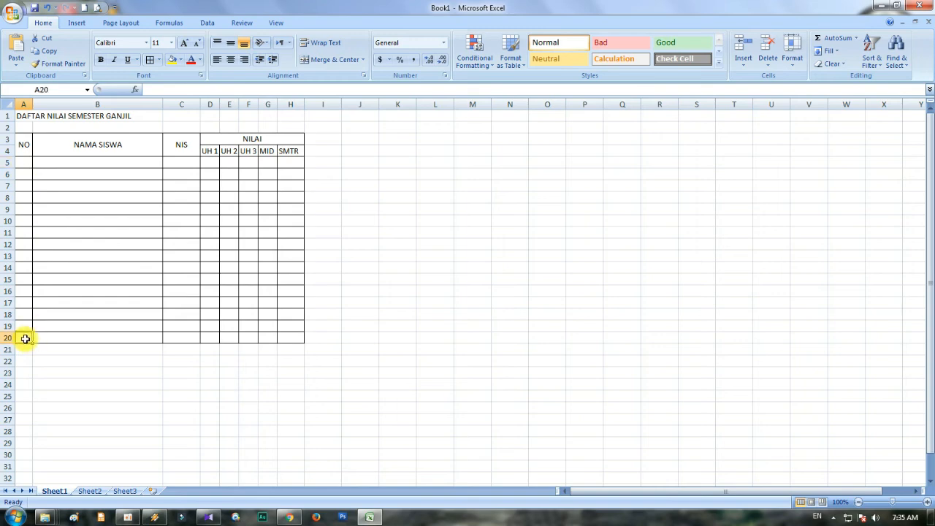
{"action": "left_click", "coordinate": [26, 163]}
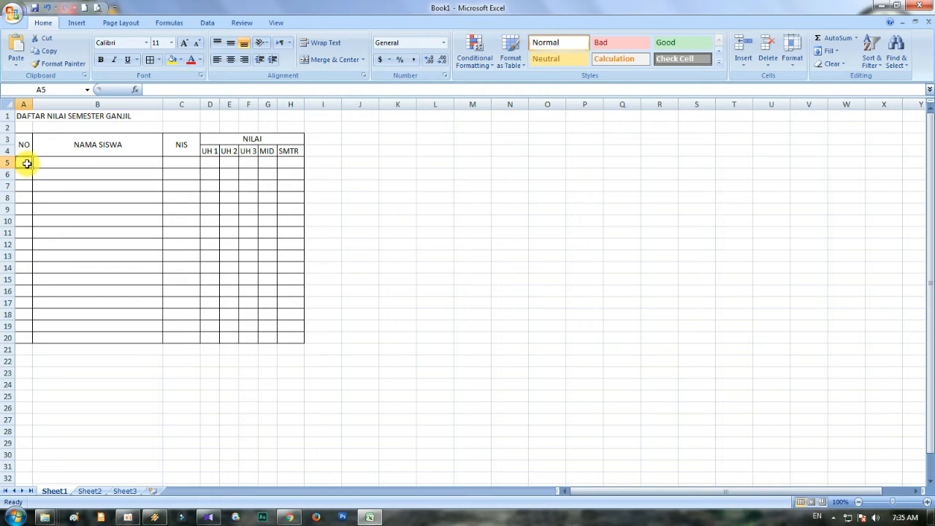
{"action": "type", "text": "1"}
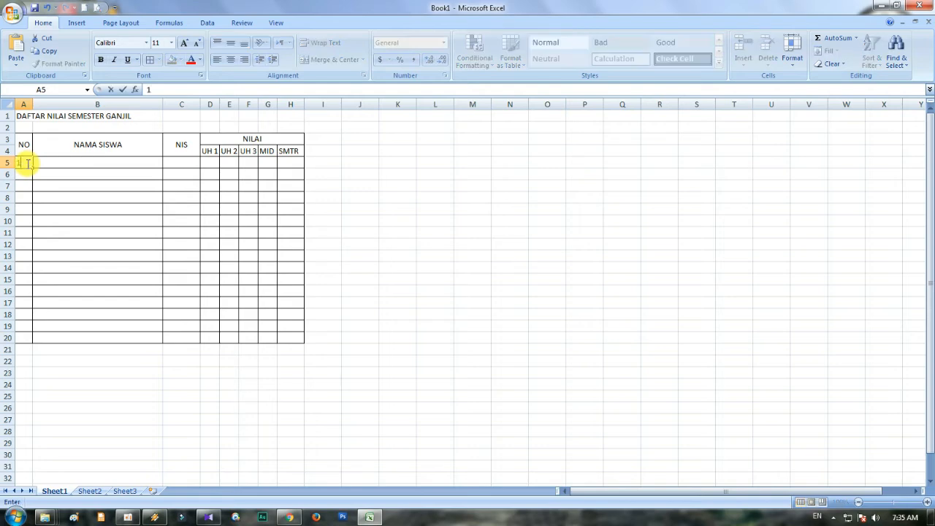
{"action": "key", "text": "Return"}
{"action": "left_click", "coordinate": [26, 163]}
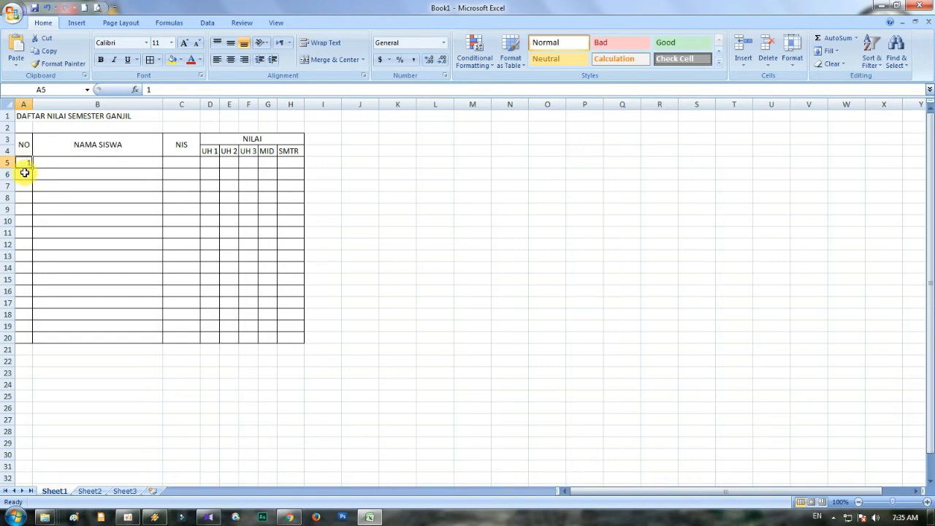
{"action": "left_click", "coordinate": [26, 173]}
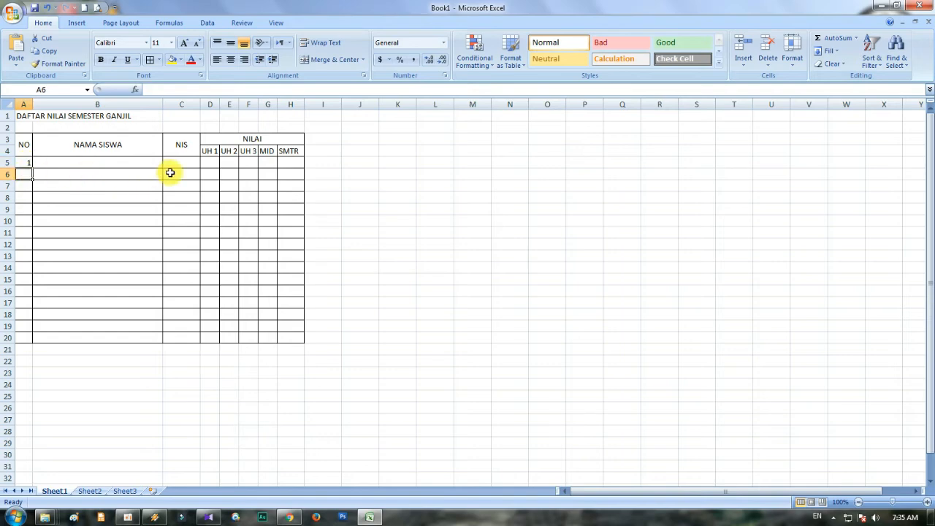
{"action": "type", "text": "2"}
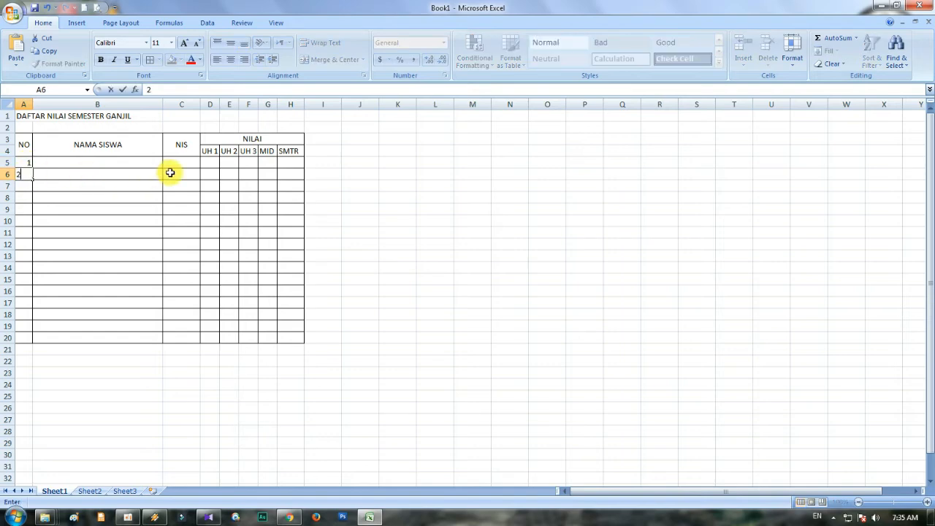
{"action": "left_click", "coordinate": [122, 207]}
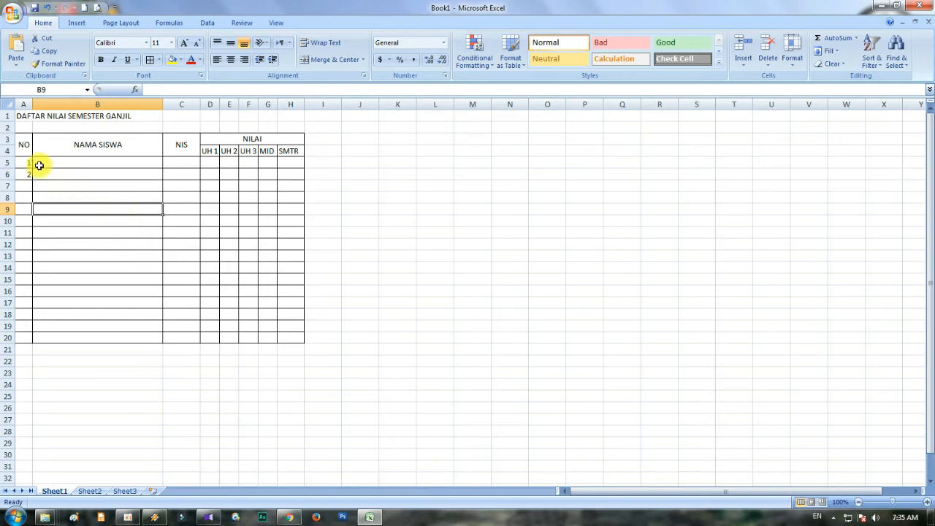
- Extend the number series from A5:A6 down to 20 in cell A24
{"action": "left_click_drag", "start_coordinate": [21, 160], "coordinate": [20, 174]}
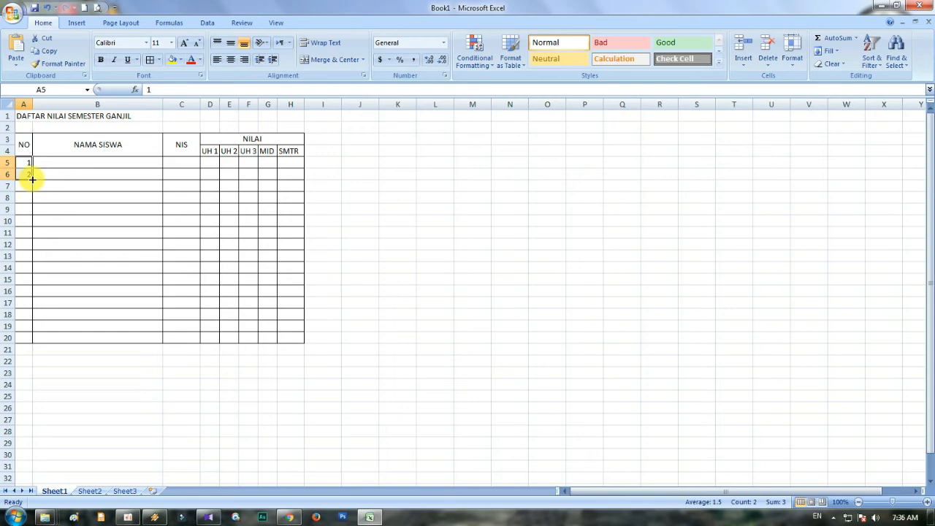
{"action": "left_click_drag", "start_coordinate": [32, 179], "coordinate": [28, 341]}
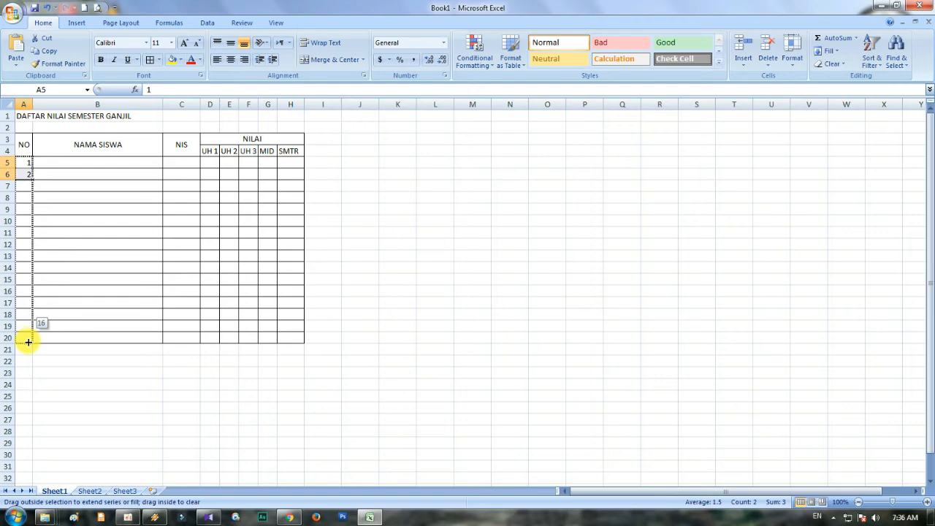
{"action": "left_click_drag", "start_coordinate": [28, 341], "coordinate": [27, 390]}
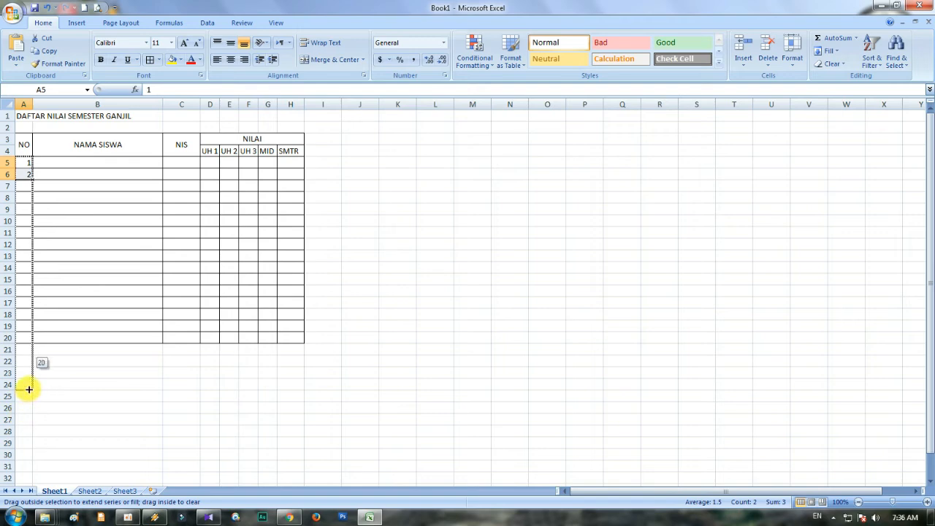
{"action": "left_click_drag", "start_coordinate": [29, 389], "coordinate": [29, 389]}
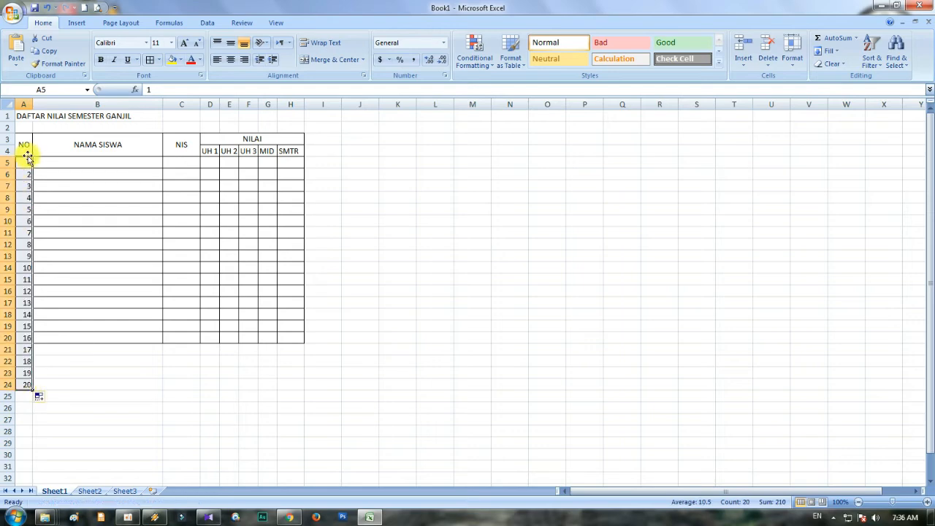
{"action": "left_click", "coordinate": [63, 371]}
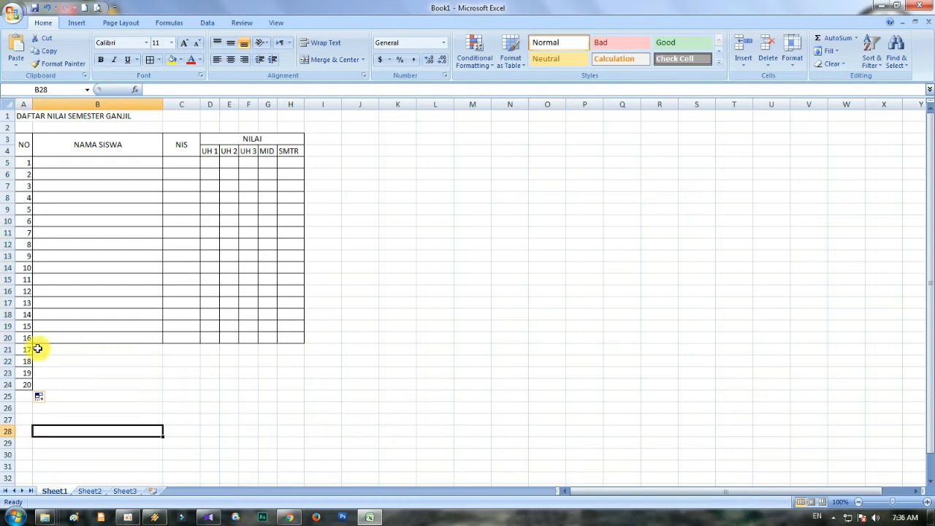
- Apply all borders to B21:H24 so the table grid covers the rows numbered 17 to 20
{"action": "left_click", "coordinate": [65, 348]}
{"action": "left_click_drag", "start_coordinate": [66, 349], "coordinate": [291, 385]}
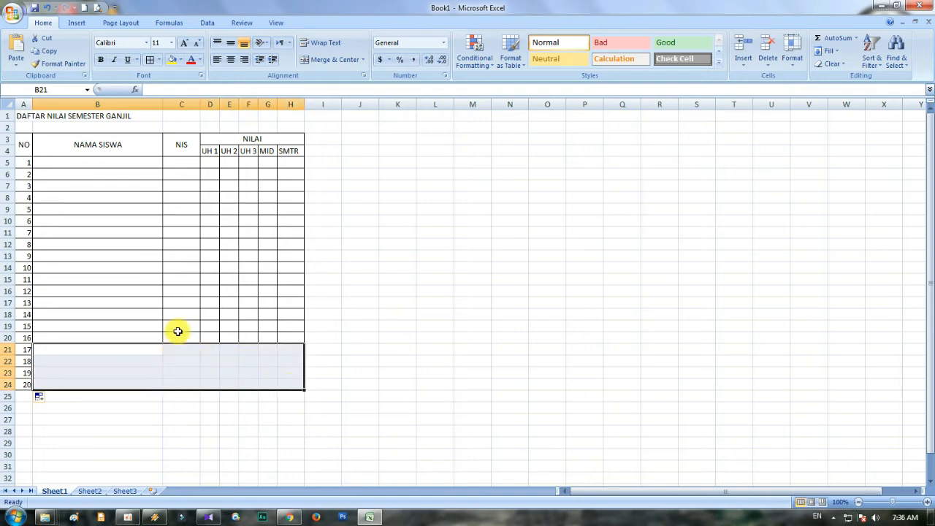
{"action": "left_click", "coordinate": [152, 61]}
{"action": "left_click", "coordinate": [102, 349]}
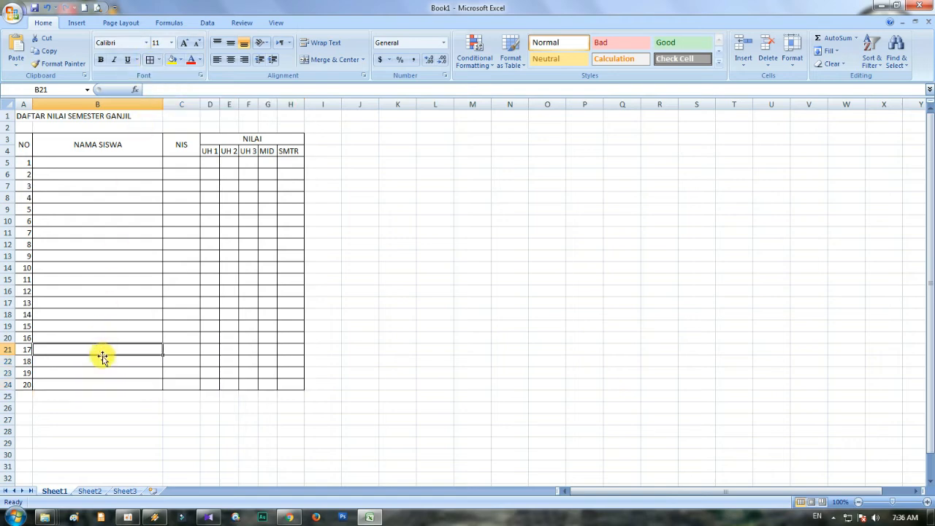
{"action": "left_click", "coordinate": [100, 372]}
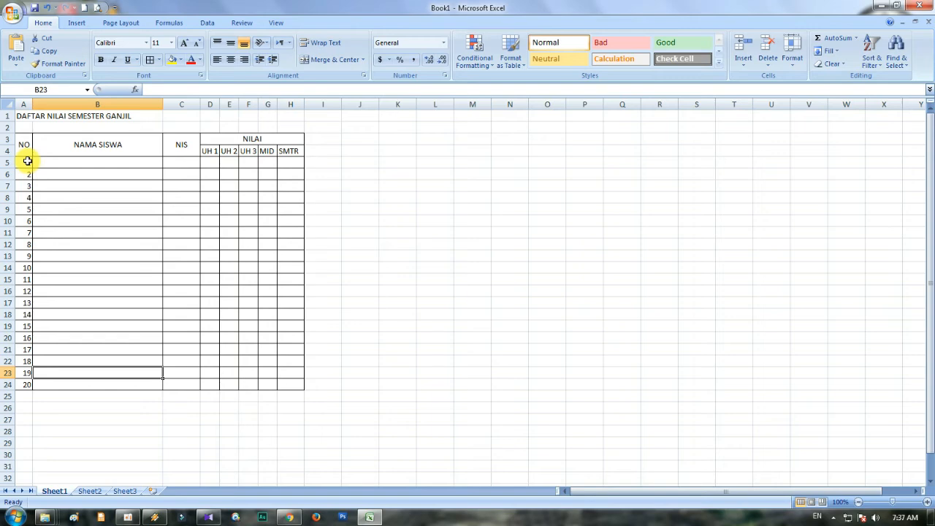
- Center the row numbers in A5:A24 horizontally
{"action": "left_click_drag", "start_coordinate": [27, 161], "coordinate": [28, 383]}
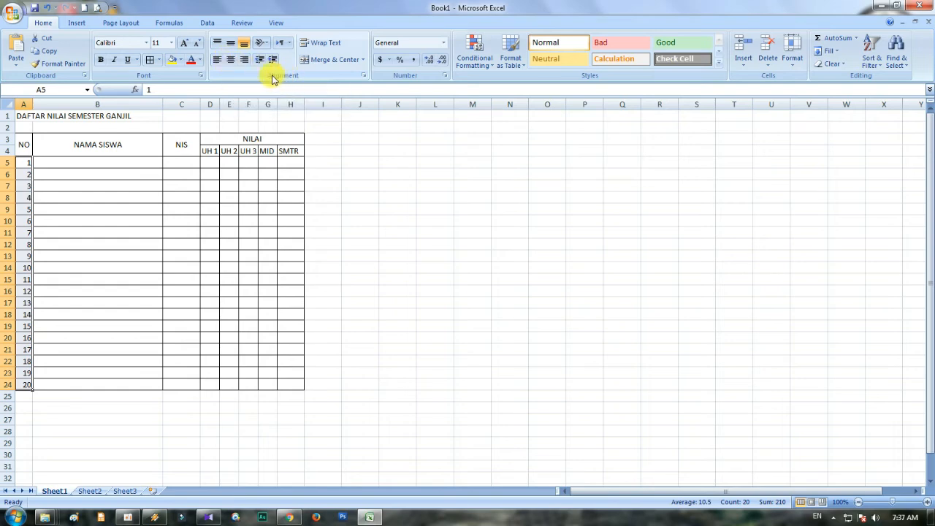
{"action": "left_click", "coordinate": [230, 60]}
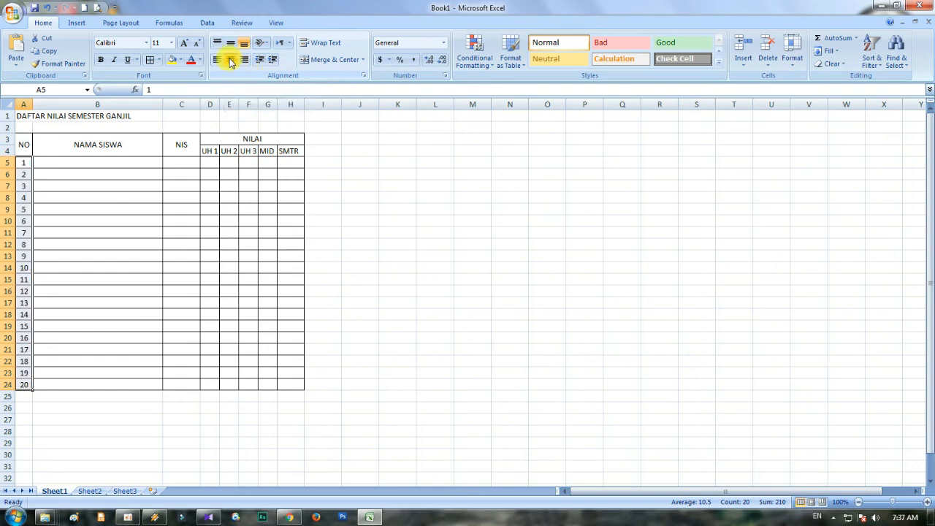
{"action": "left_click", "coordinate": [72, 211]}
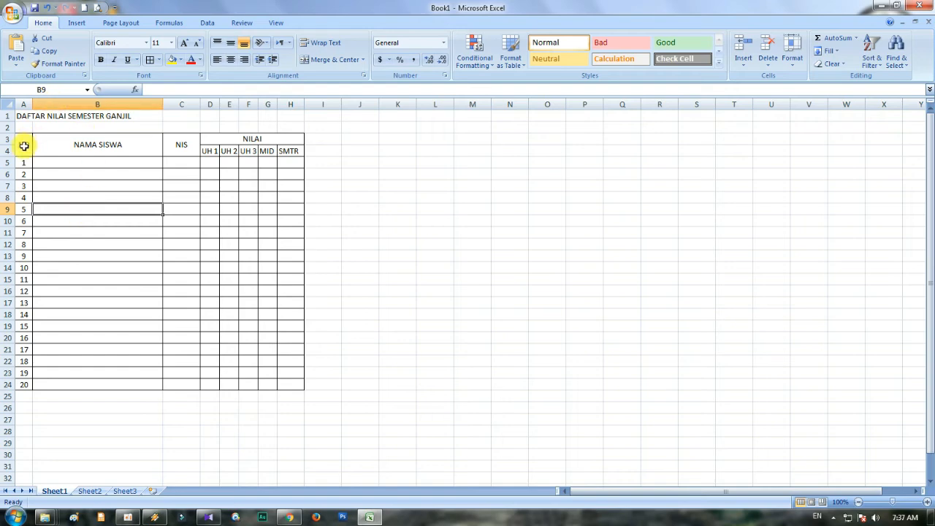
- Make all the table headings in A3:H4 bold
{"action": "left_click_drag", "start_coordinate": [24, 146], "coordinate": [279, 145]}
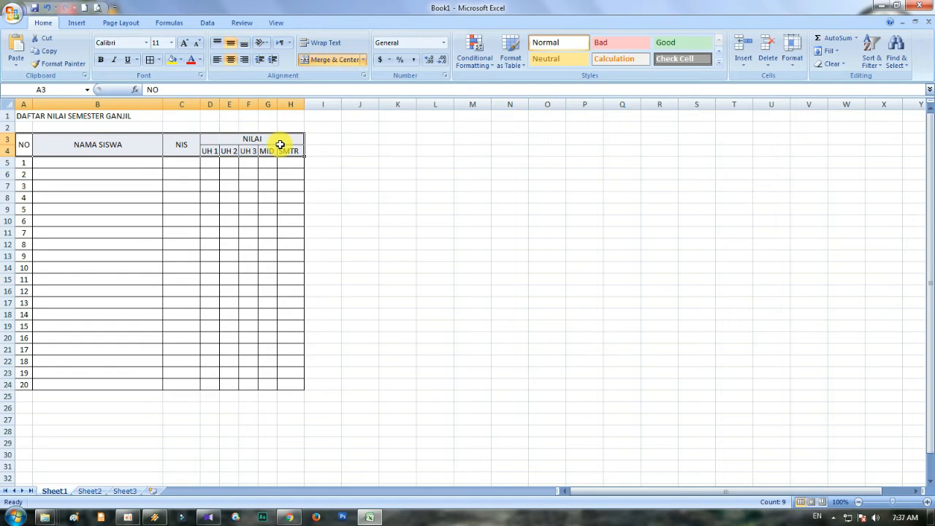
{"action": "left_click", "coordinate": [102, 65]}
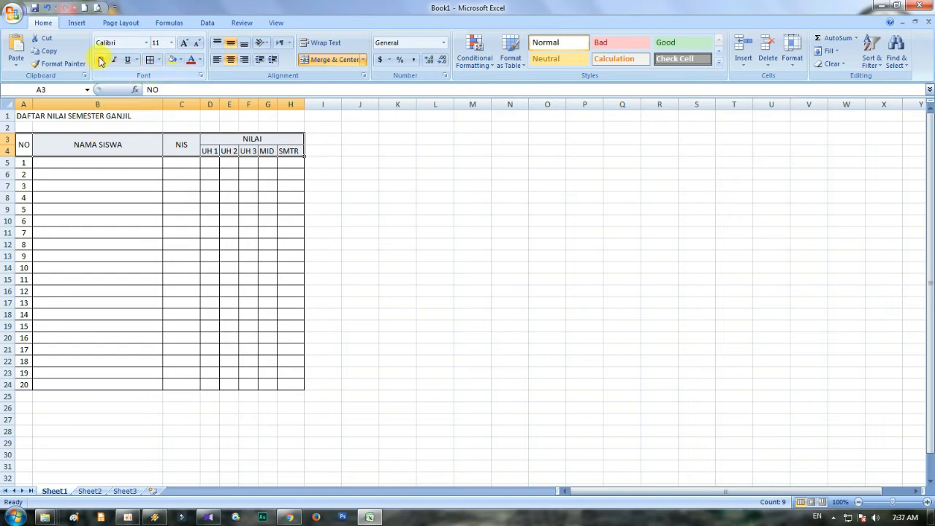
{"action": "left_click", "coordinate": [88, 186]}
{"action": "left_click_drag", "start_coordinate": [26, 146], "coordinate": [277, 141]}
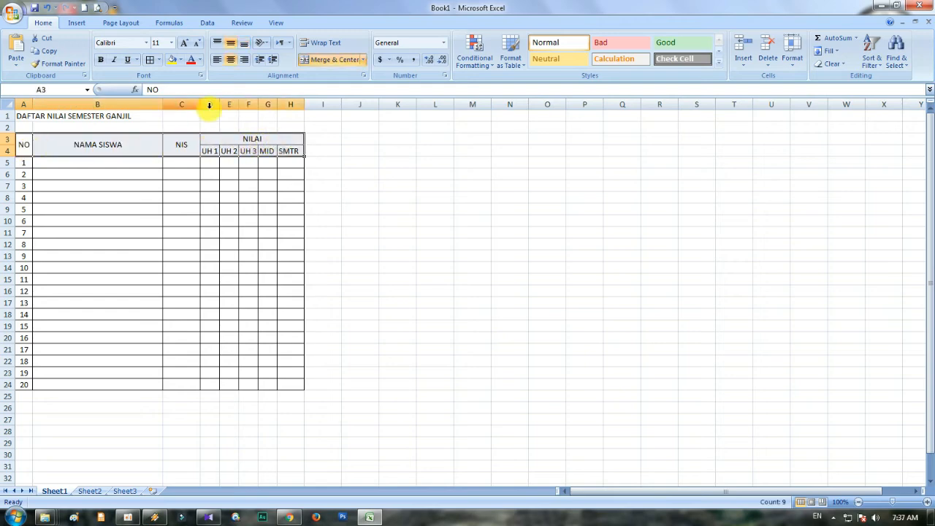
{"action": "left_click", "coordinate": [102, 61]}
{"action": "left_click", "coordinate": [93, 197]}
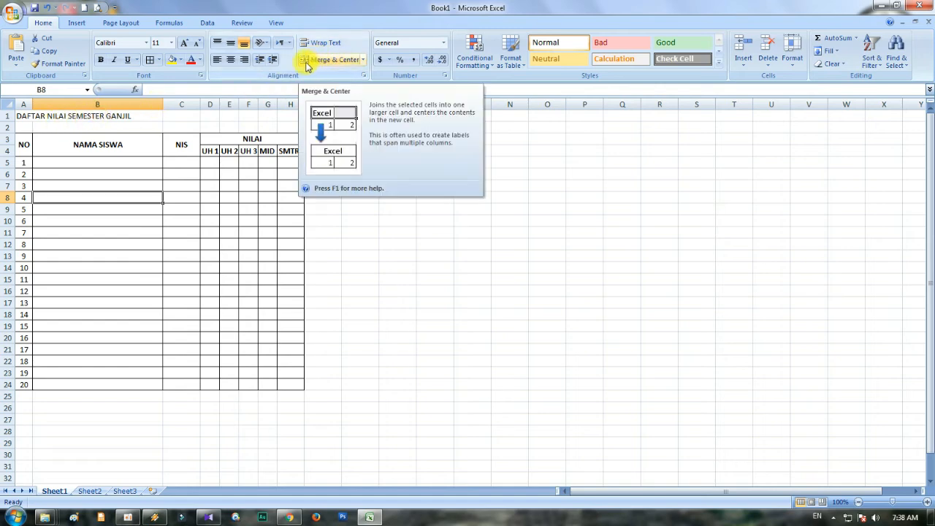
- Merge and center the title DAFTAR NILAI SEMESTER GANJIL across A1:H1
{"action": "left_click", "coordinate": [21, 116]}
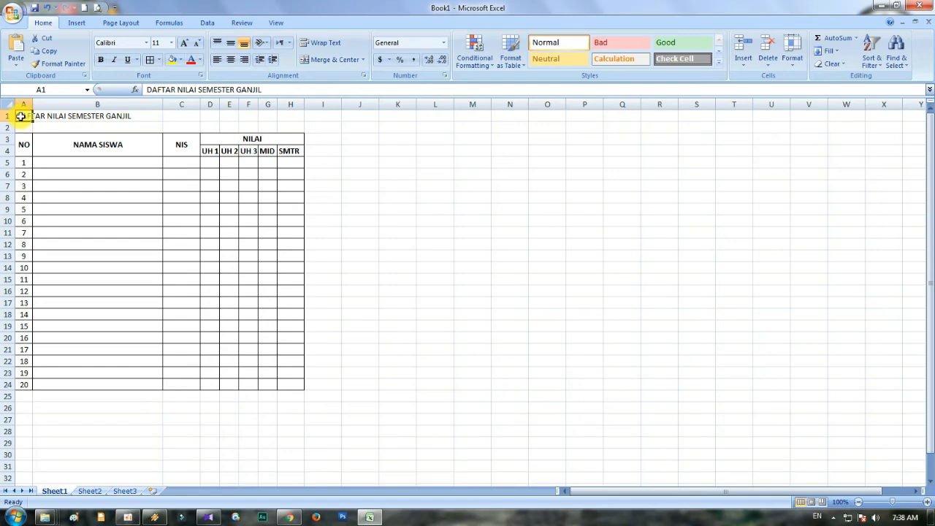
{"action": "left_click_drag", "start_coordinate": [20, 116], "coordinate": [294, 116]}
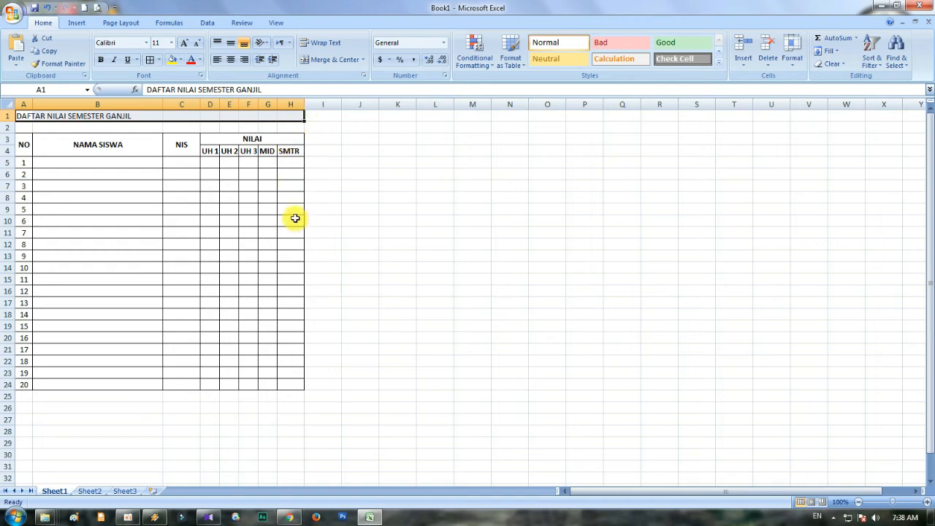
{"action": "left_click", "coordinate": [315, 63]}
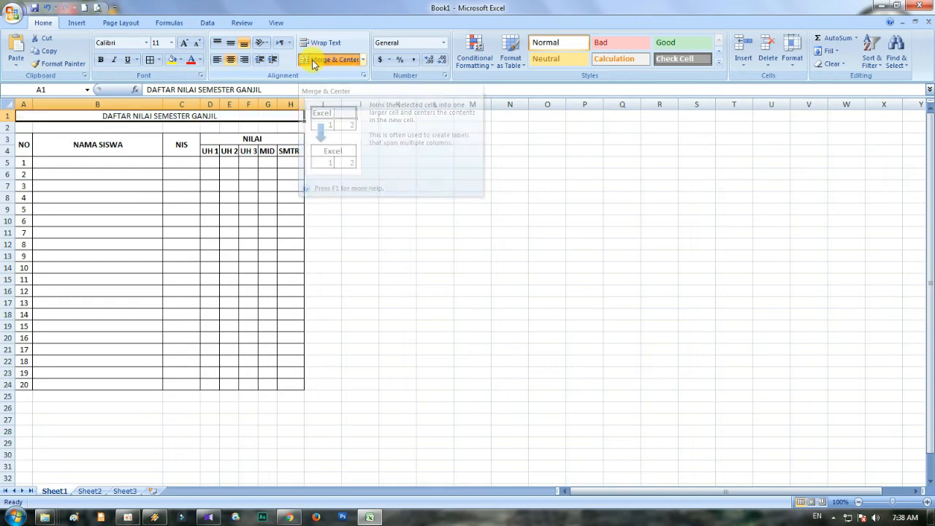
- Make the merged title DAFTAR NILAI SEMESTER GANJIL bold and set its font size to 16
{"action": "left_click", "coordinate": [334, 196]}
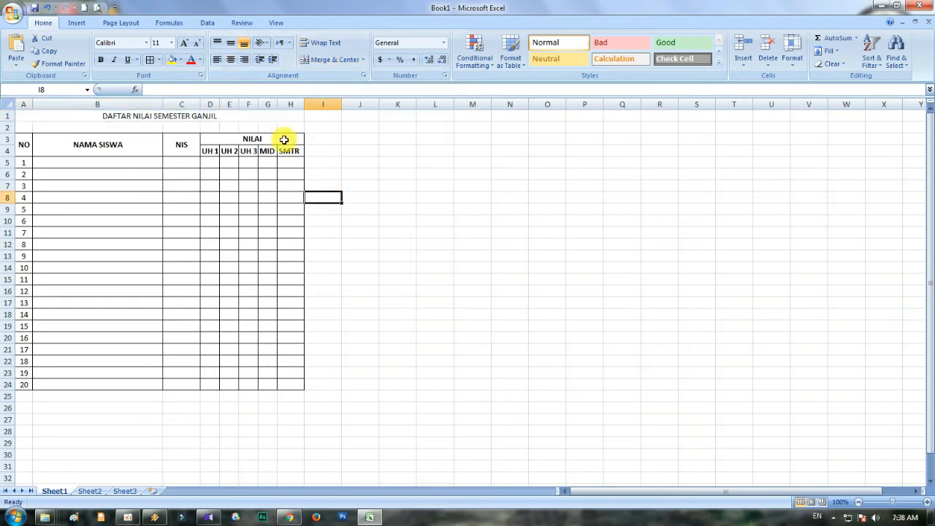
{"action": "left_click", "coordinate": [157, 117]}
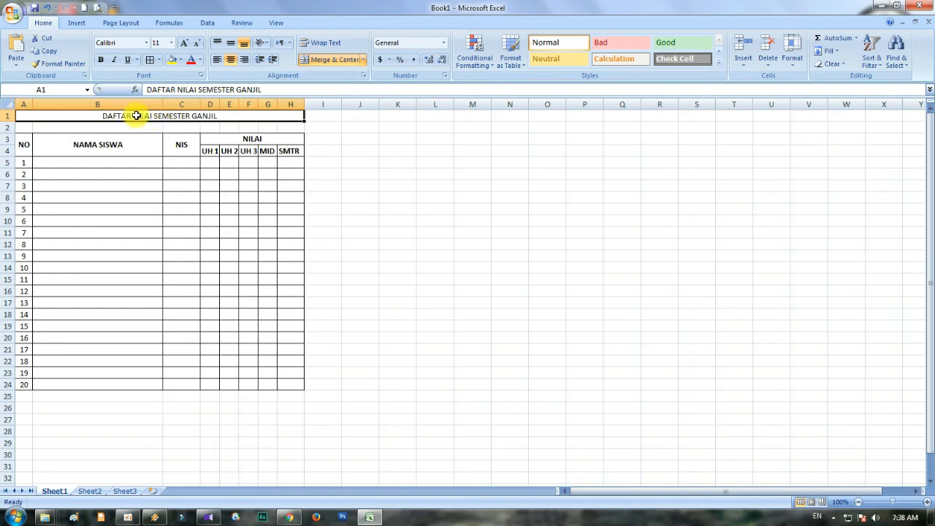
{"action": "left_click", "coordinate": [102, 61]}
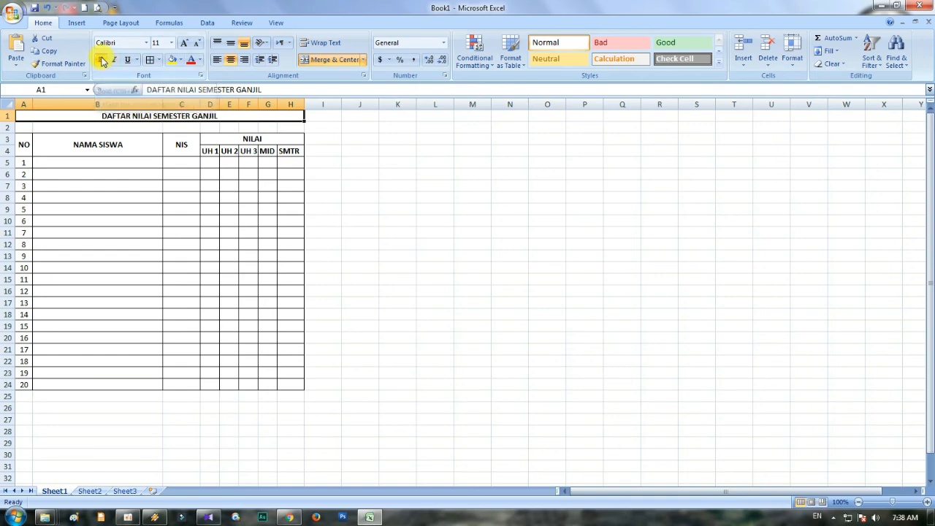
{"action": "left_click", "coordinate": [174, 44]}
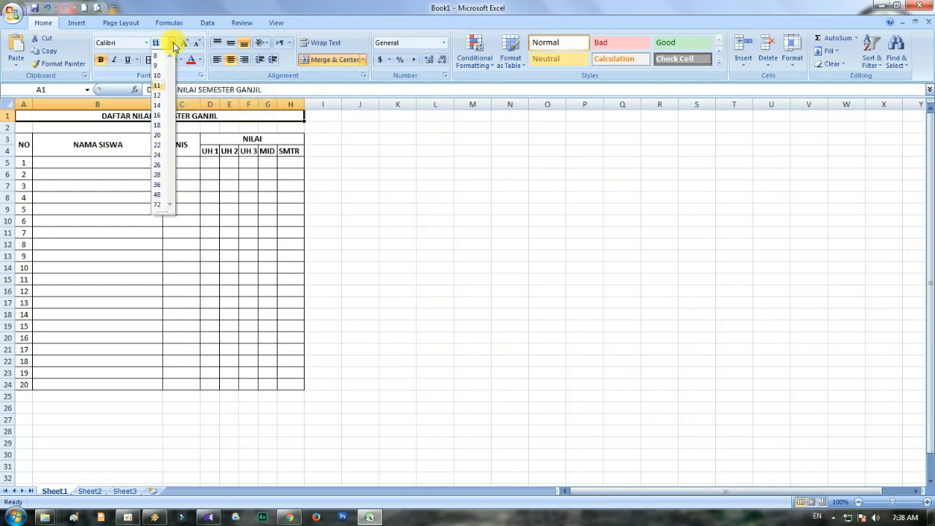
{"action": "left_click", "coordinate": [174, 46]}
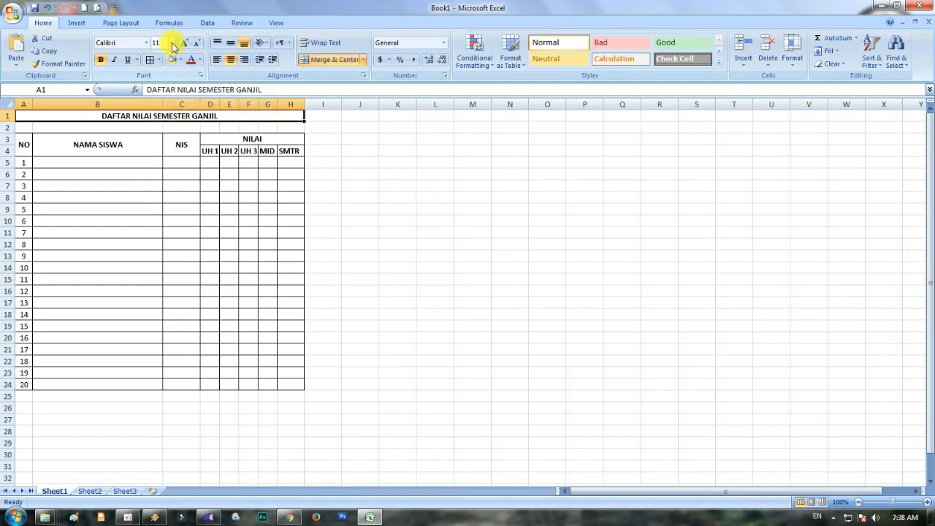
{"action": "left_click", "coordinate": [174, 45]}
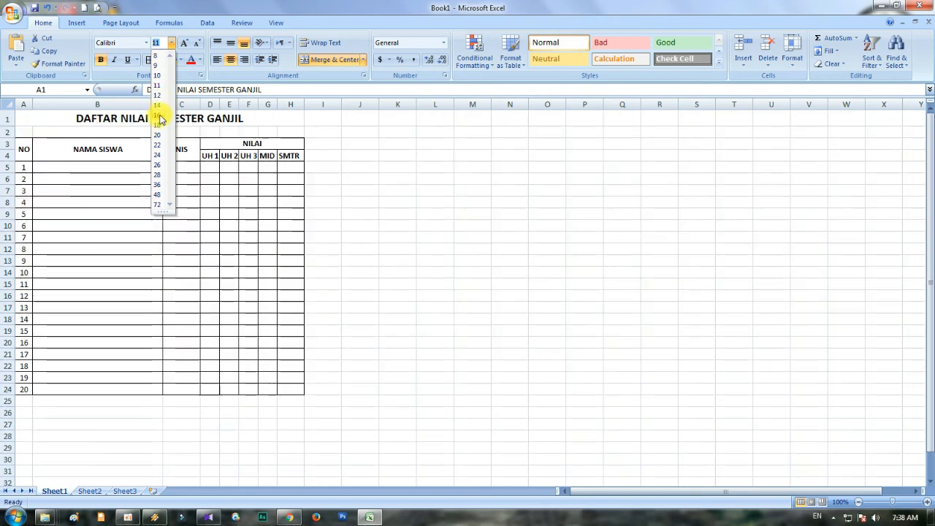
{"action": "left_click", "coordinate": [160, 117]}
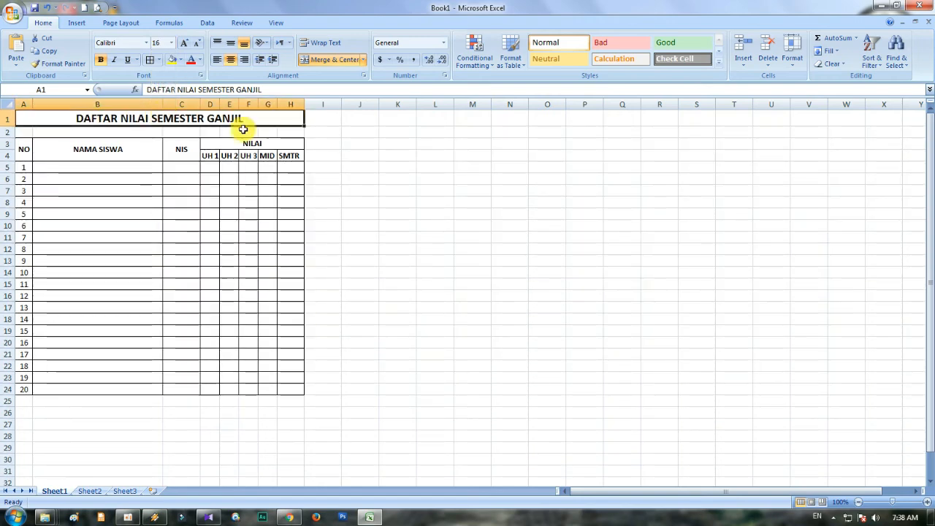
{"action": "left_click", "coordinate": [333, 153]}
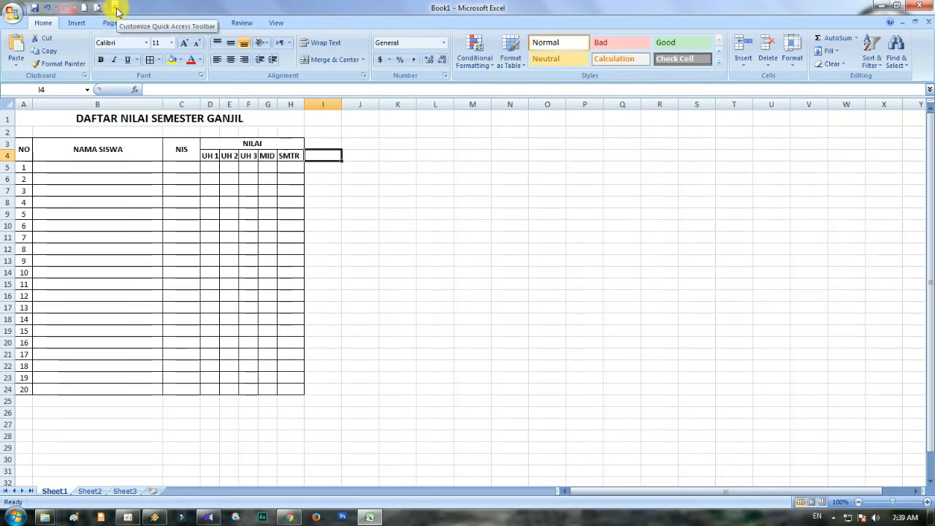
- Remove the Print Preview command from the Quick Access Toolbar and add it back
{"action": "left_click", "coordinate": [116, 8]}
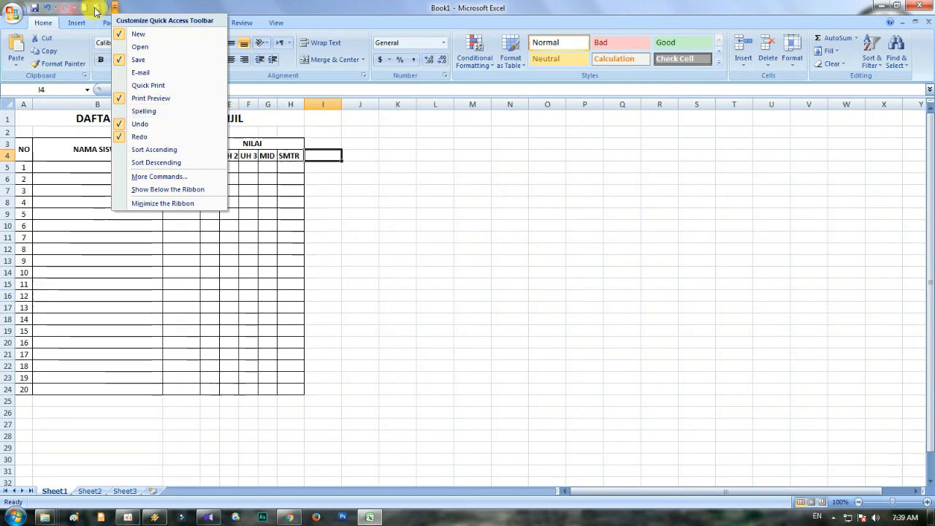
{"action": "left_click", "coordinate": [146, 97]}
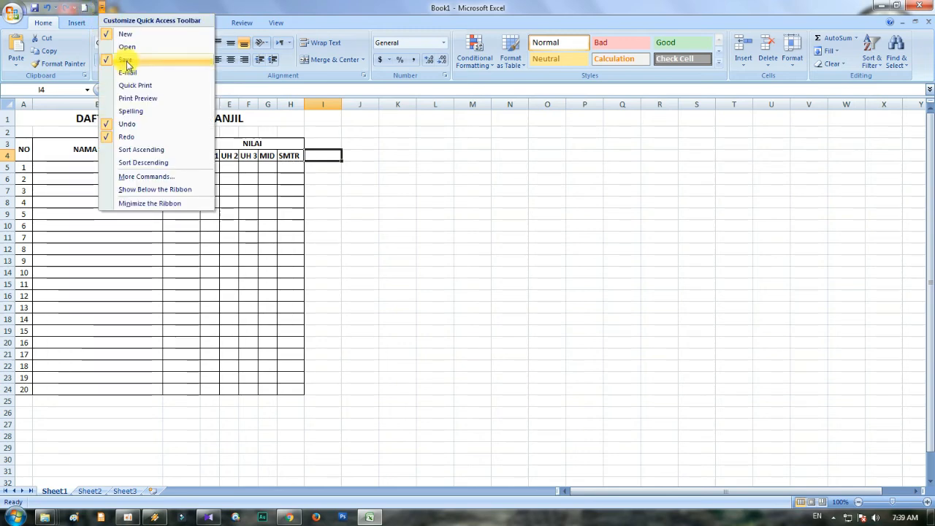
{"action": "left_click", "coordinate": [146, 99]}
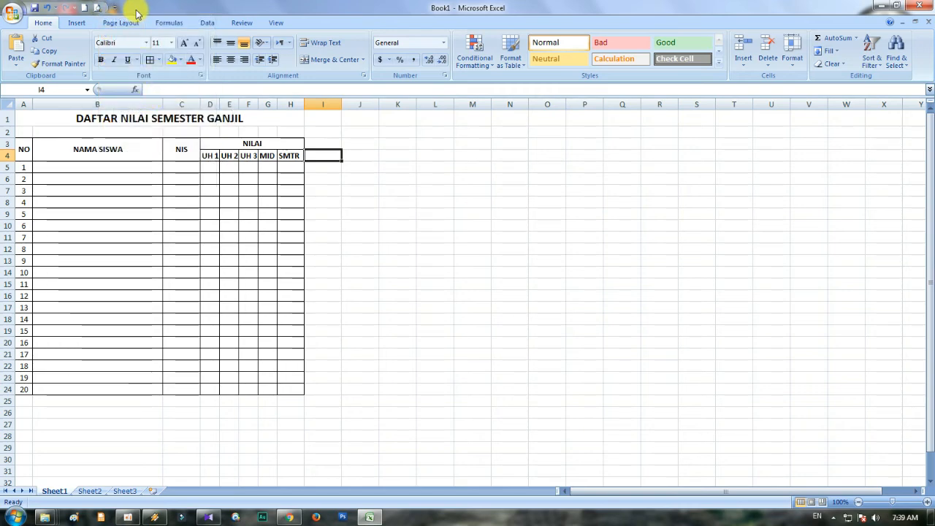
- Check the grade list's page layout in Print Preview and return to the worksheet
{"action": "left_click", "coordinate": [11, 16]}
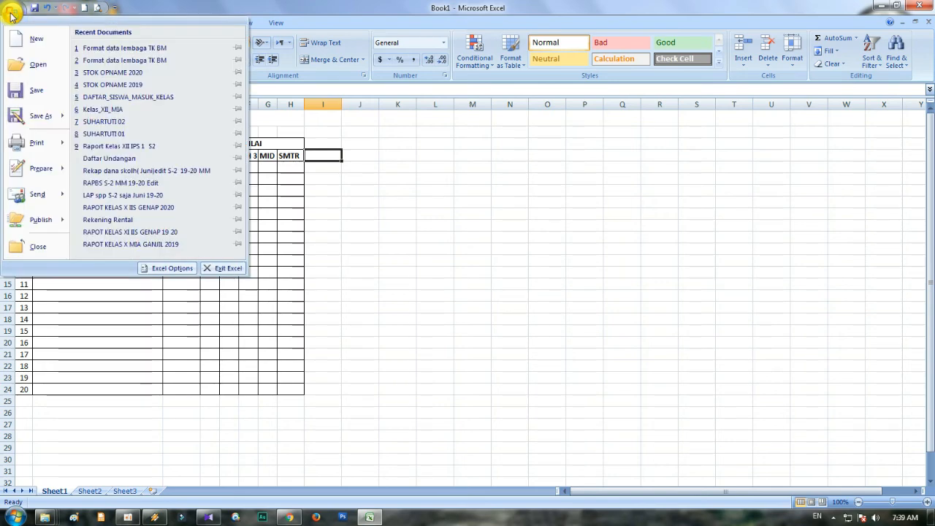
{"action": "mouse_move", "coordinate": [27, 142]}
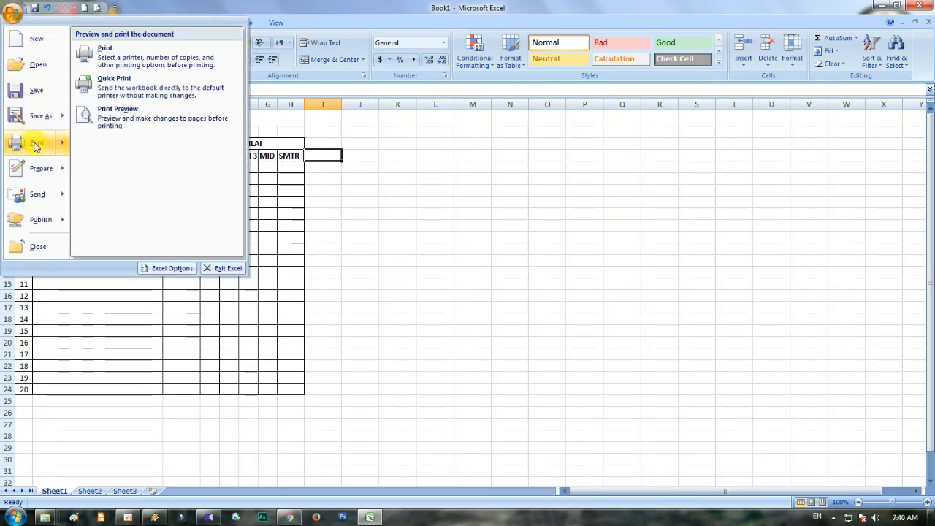
{"action": "left_click", "coordinate": [128, 119]}
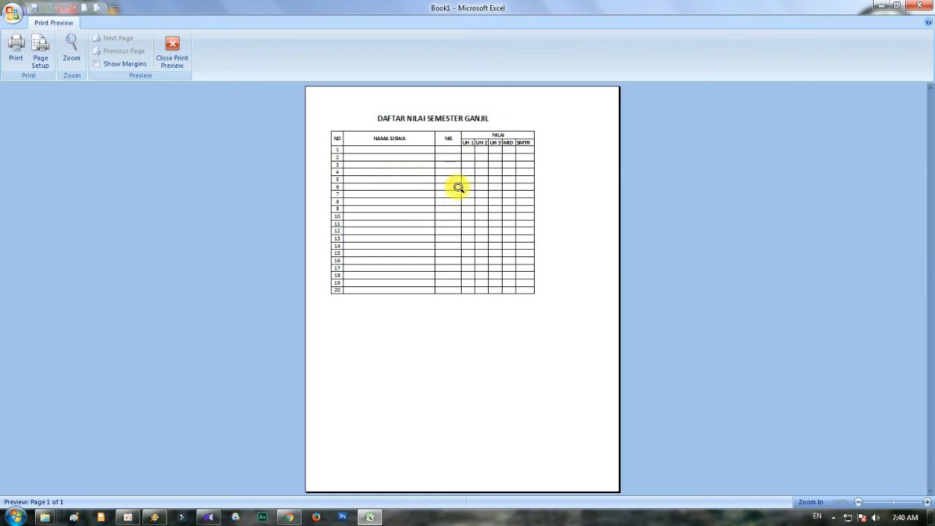
{"action": "left_click", "coordinate": [177, 48]}
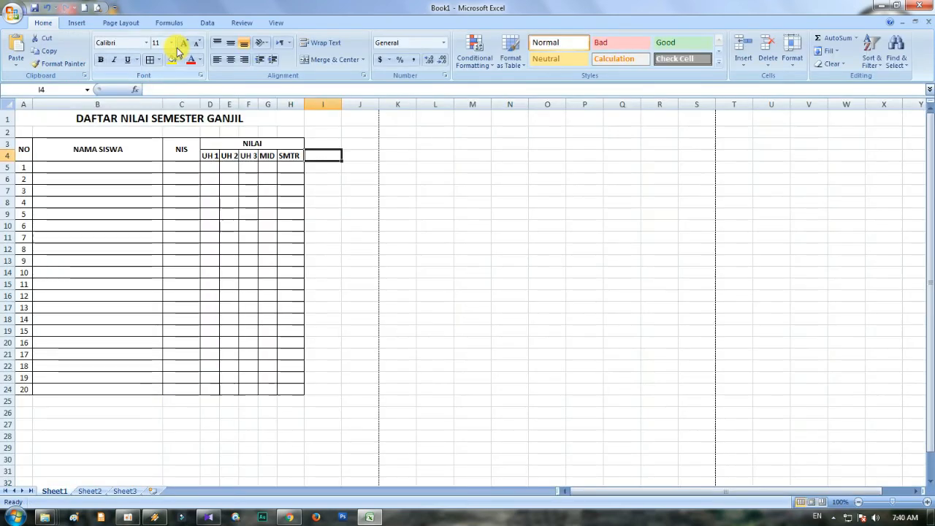
{"action": "left_click", "coordinate": [337, 200]}
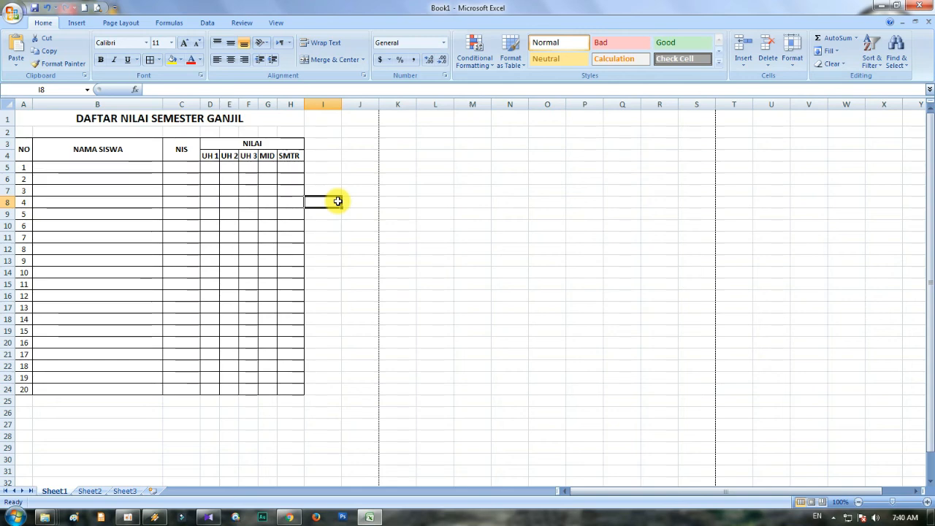
{"action": "left_click", "coordinate": [34, 9]}
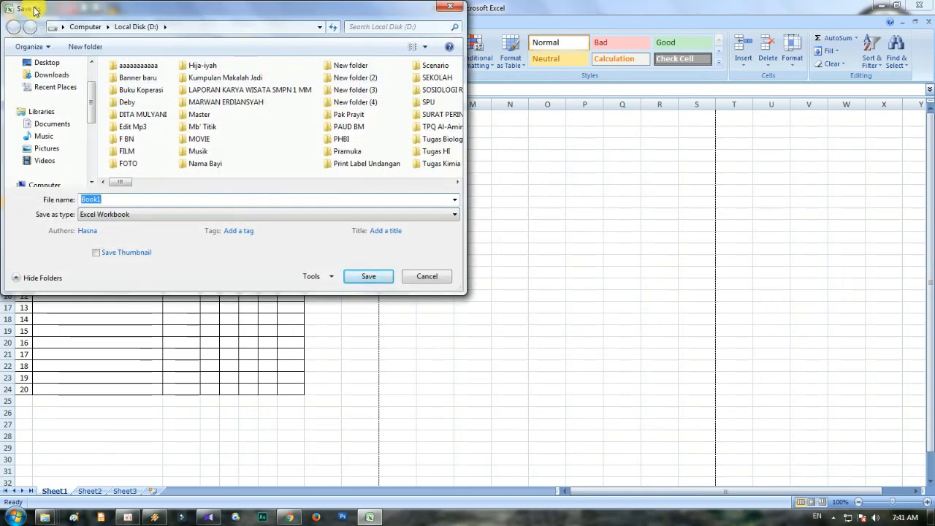
{"action": "left_click", "coordinate": [453, 10]}
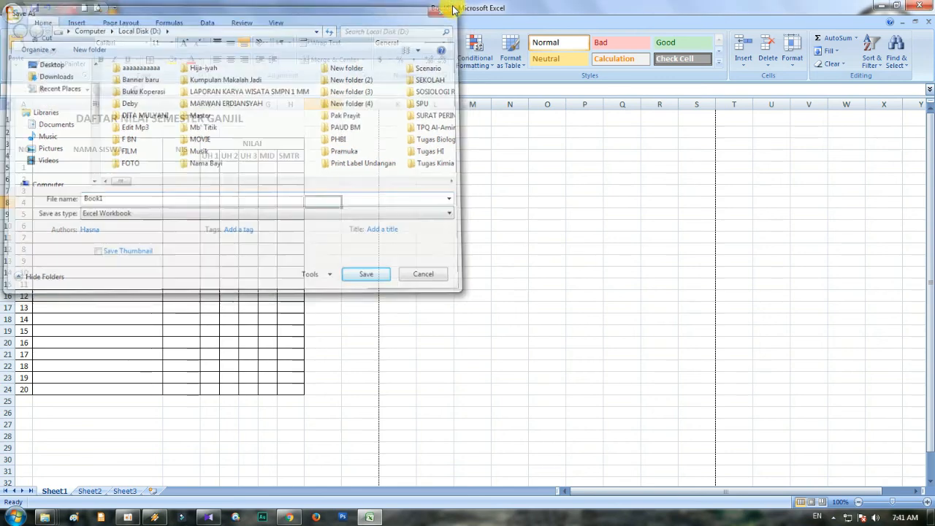
{"action": "left_click", "coordinate": [12, 13]}
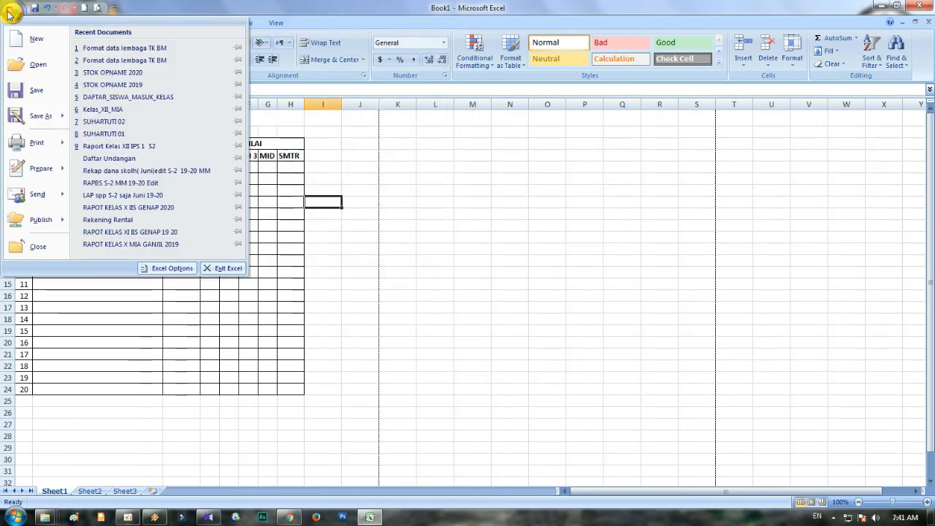
{"action": "left_click", "coordinate": [29, 91]}
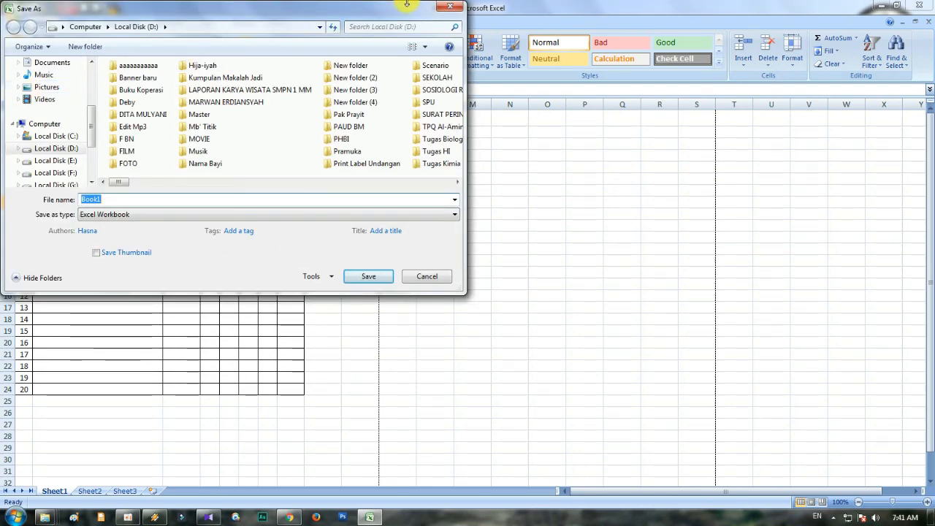
{"action": "left_click", "coordinate": [448, 8]}
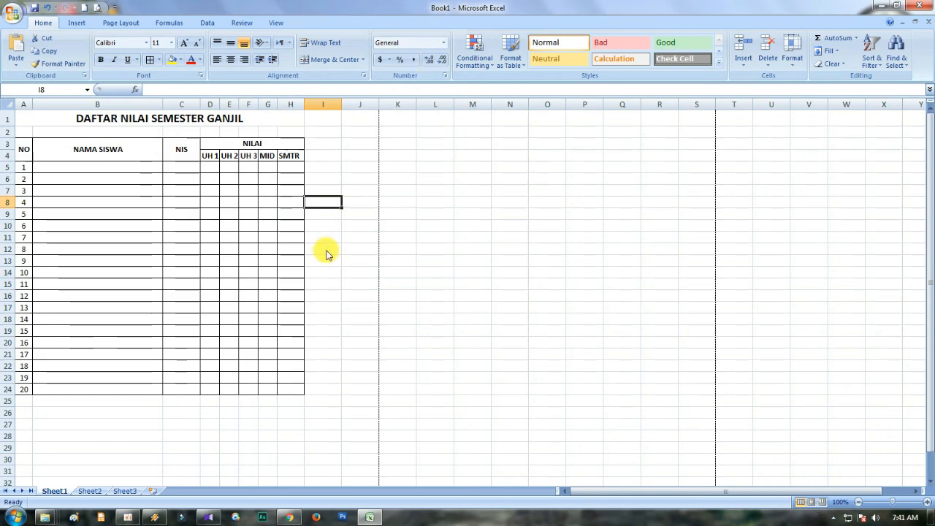
- Try to save the workbook on Local Disk (D:) as an Excel Workbook named DAFTAR NILAI SEMESTER GANJIL
{"action": "key", "text": "ctrl+s"}
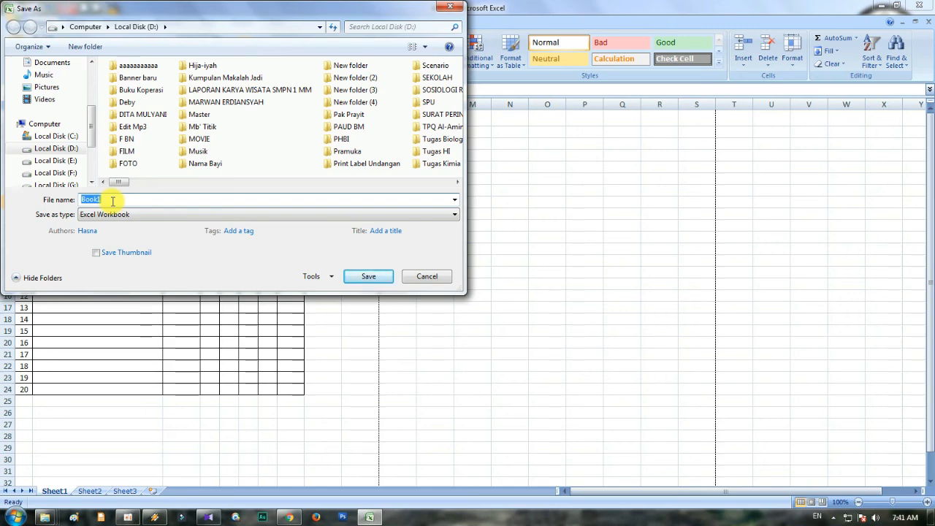
{"action": "type", "text": "DAFTA"}
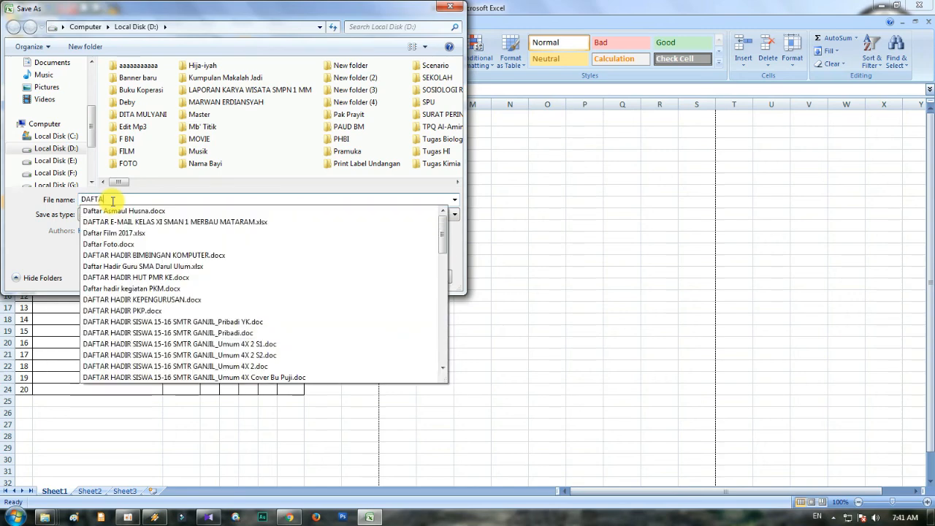
{"action": "type", "text": "R NILAI SEMESTER"}
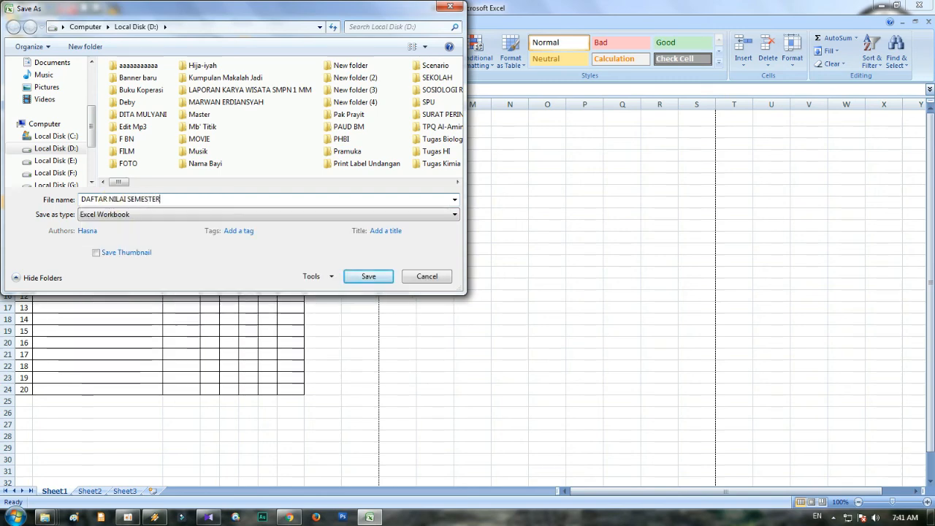
{"action": "type", "text": " GANJIL"}
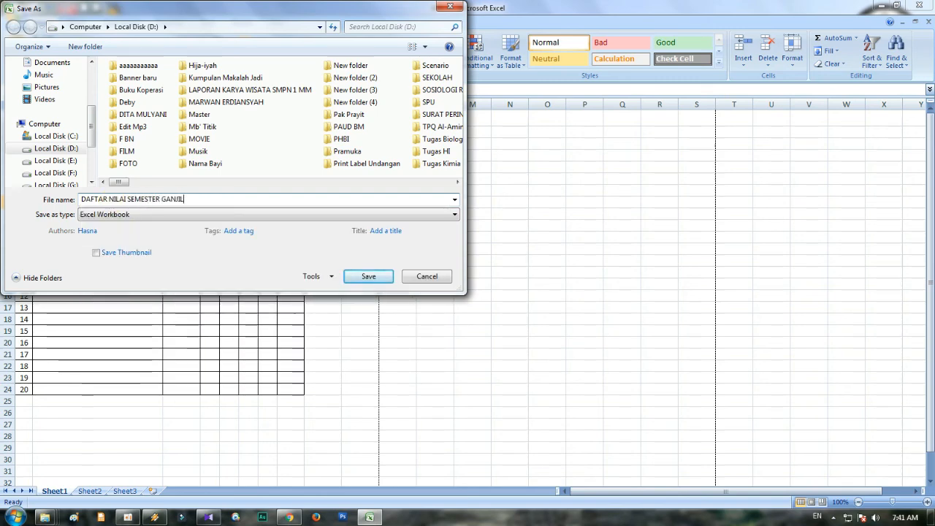
{"action": "left_click", "coordinate": [365, 280]}
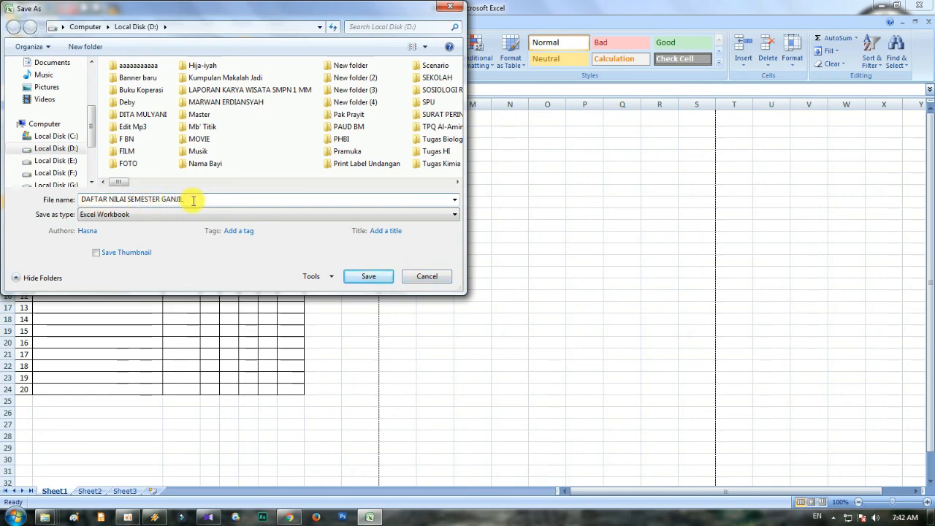
{"action": "left_click", "coordinate": [441, 278]}
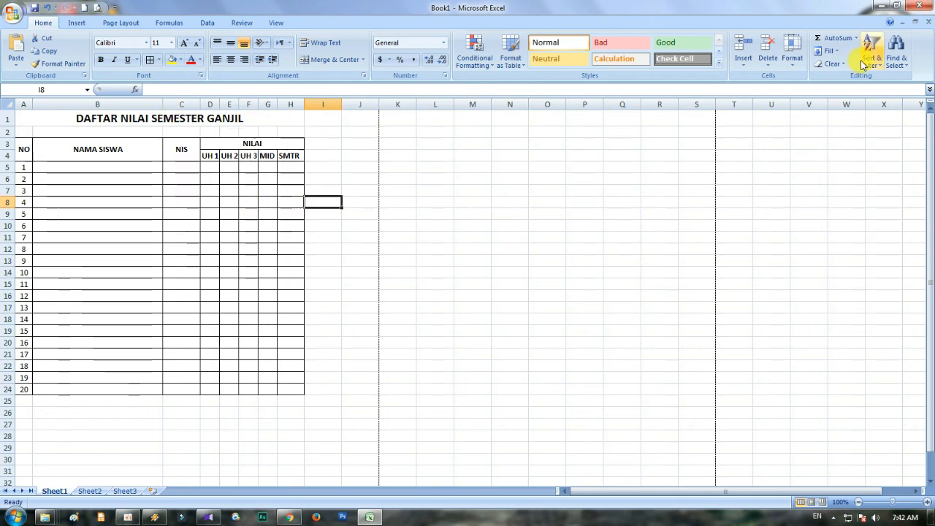
- Exit the program without saving the changes made to Book1
{"action": "left_click", "coordinate": [928, 6]}
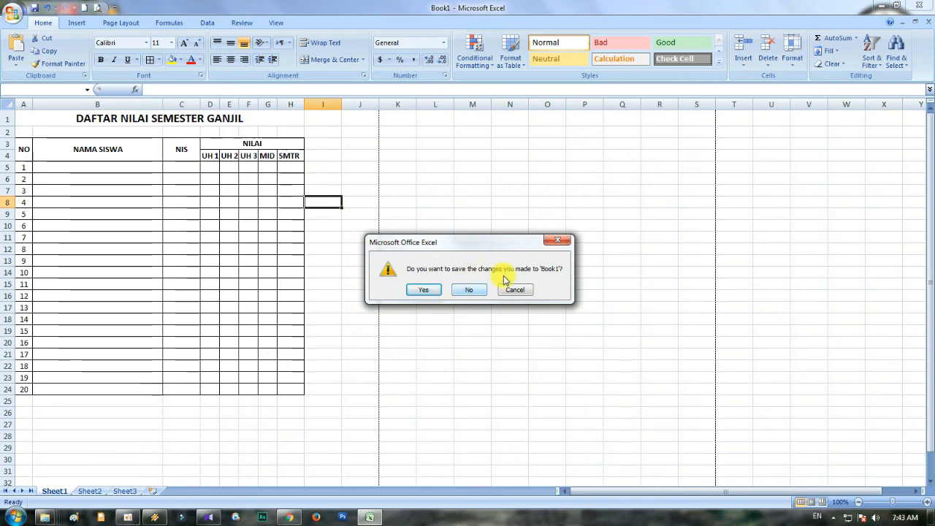
{"action": "left_click", "coordinate": [567, 241]}
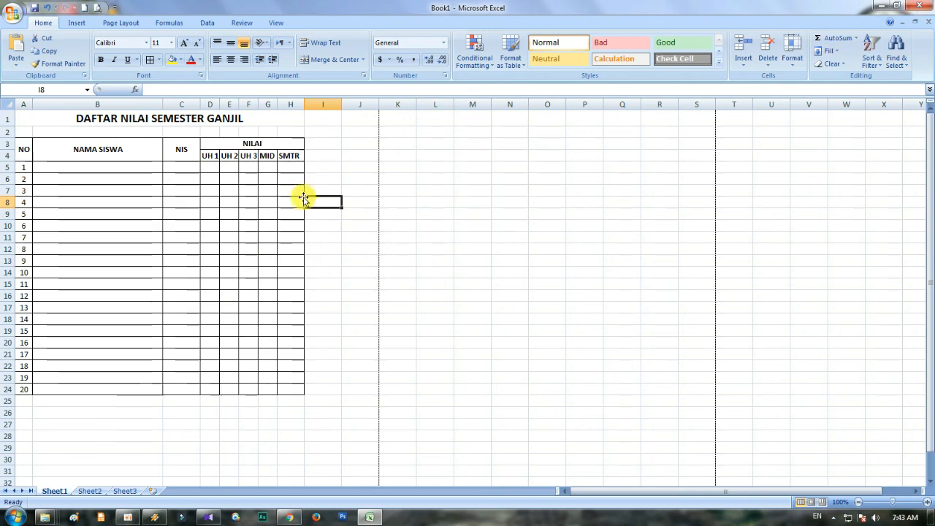
{"action": "left_click", "coordinate": [920, 6]}
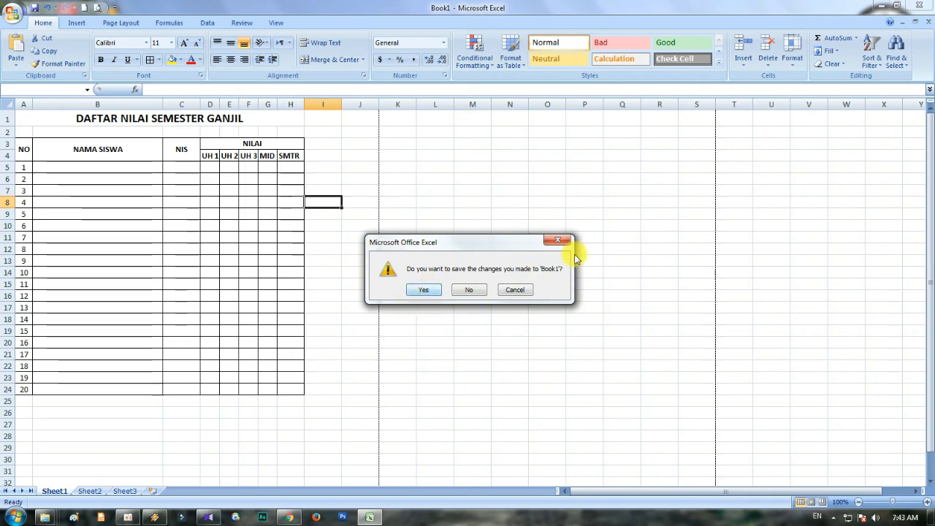
{"action": "left_click", "coordinate": [475, 291]}
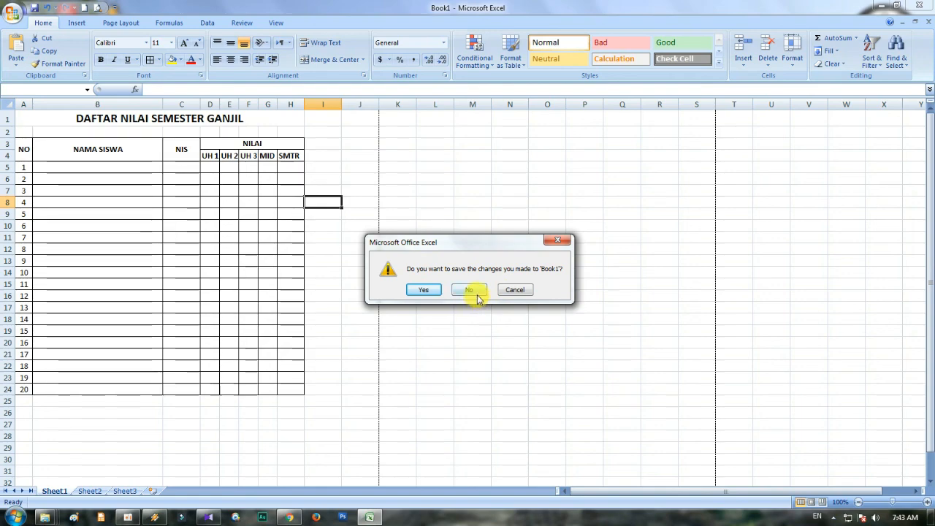